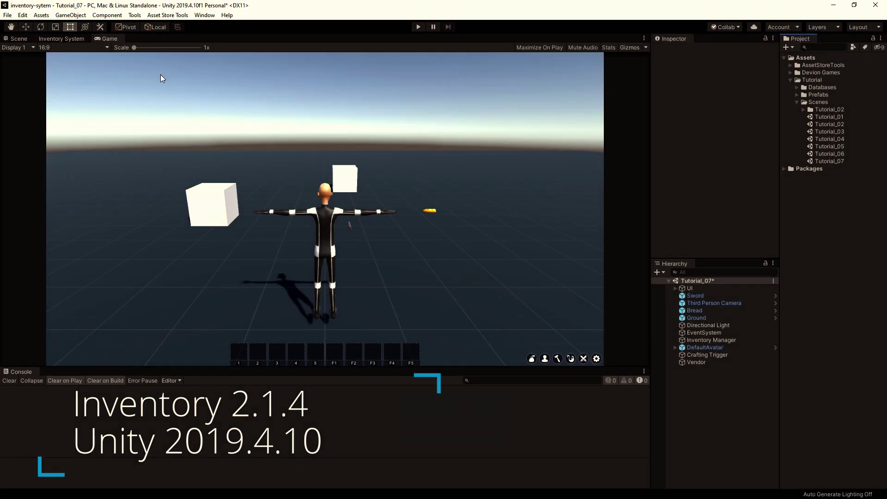
# Save the scene as Tutorial_08 in the Tutorial project's Scenes folder
pyautogui.click(7, 15)
pyautogui.click(32, 59)
pyautogui.doubleClick(114, 107)
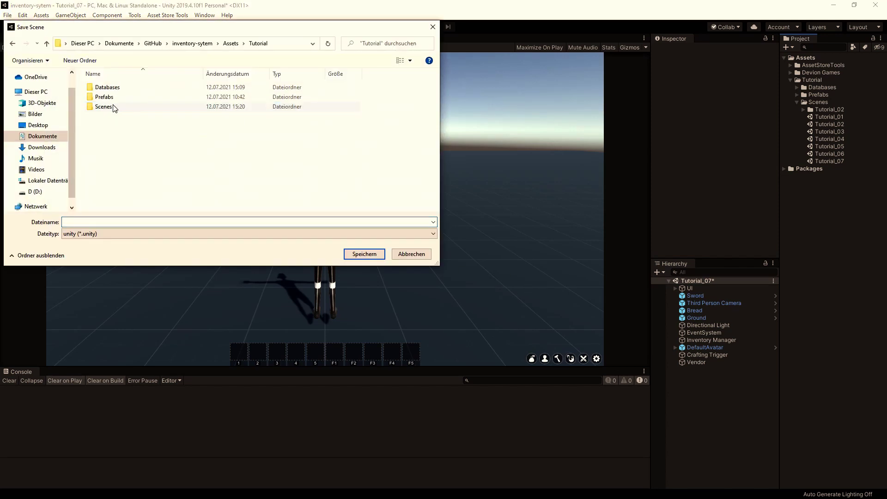
pyautogui.doubleClick(103, 107)
pyautogui.write('Tutorial_08')
pyautogui.press('Return')
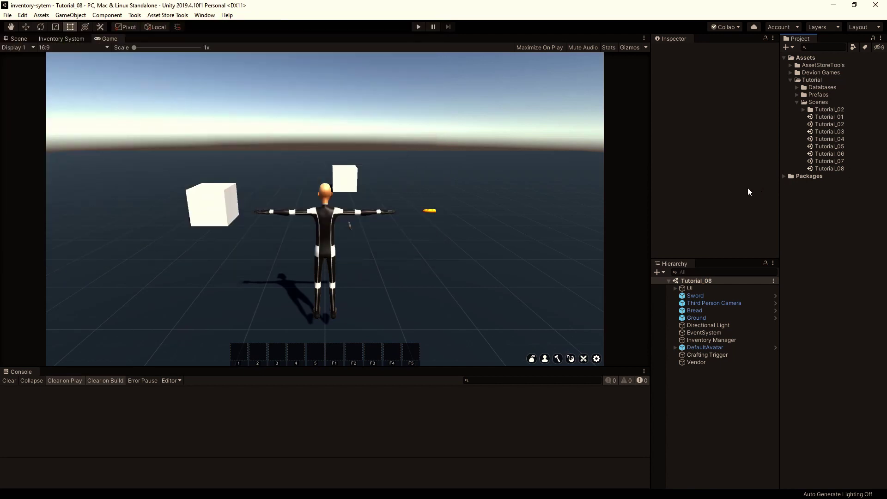
# Examine the Sword item's script type and equipment region settings in the Tutorial Database, and open the equipment region list
pyautogui.click(83, 37)
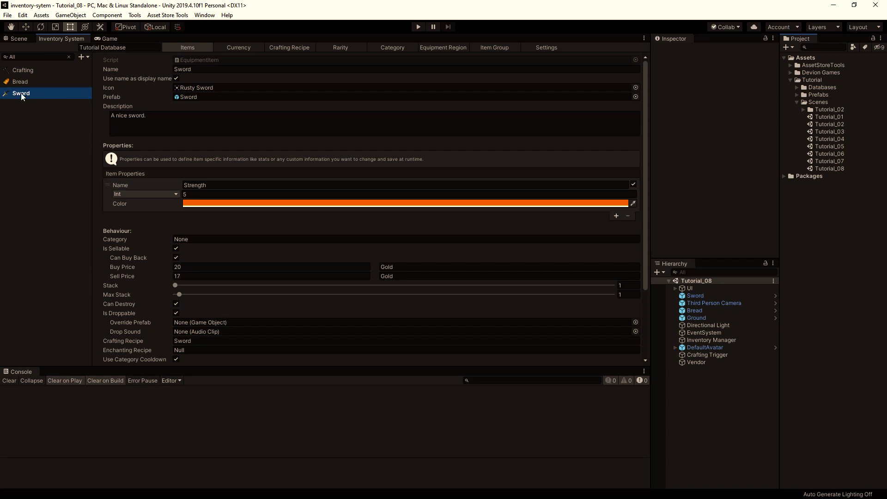
pyautogui.click(190, 59)
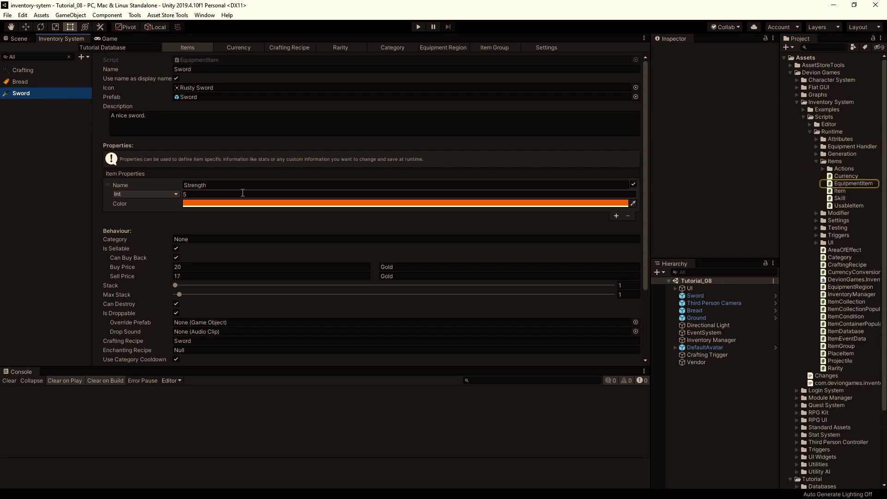
pyautogui.scroll(-4, 101, 238)
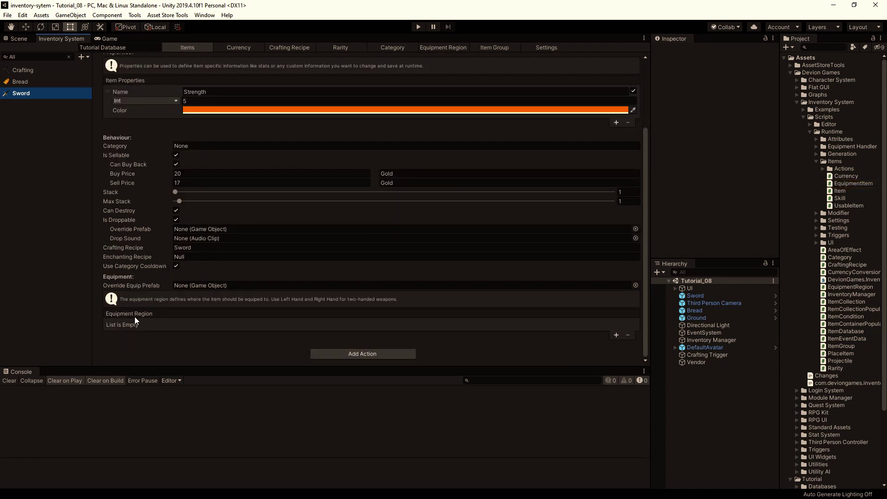
pyautogui.click(439, 48)
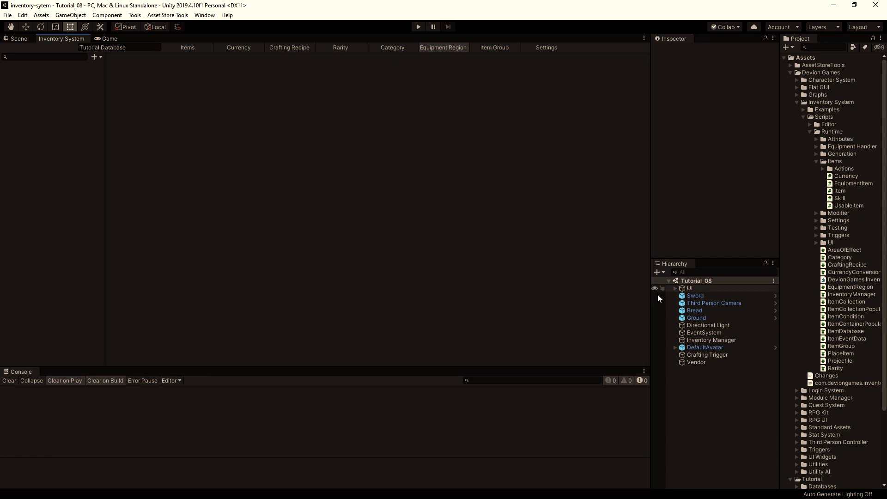
# Select the Equipment window under Main UI and show its slots in the Scene view
pyautogui.click(675, 288)
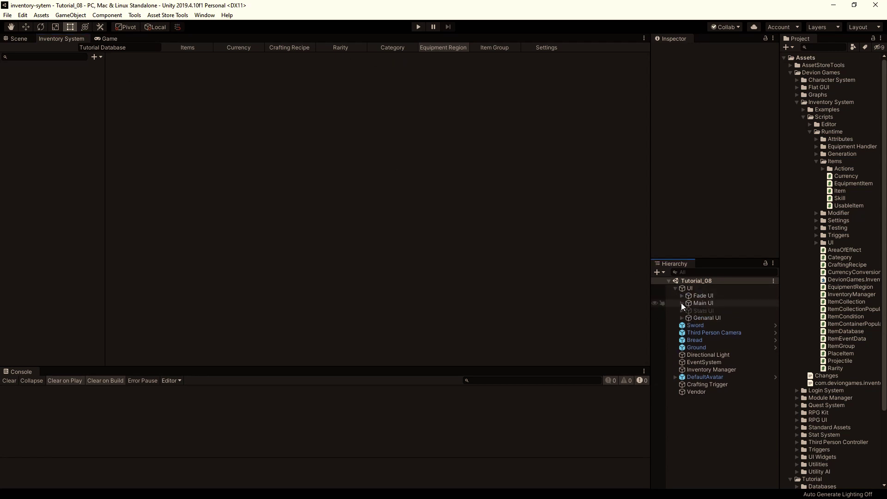
pyautogui.click(681, 303)
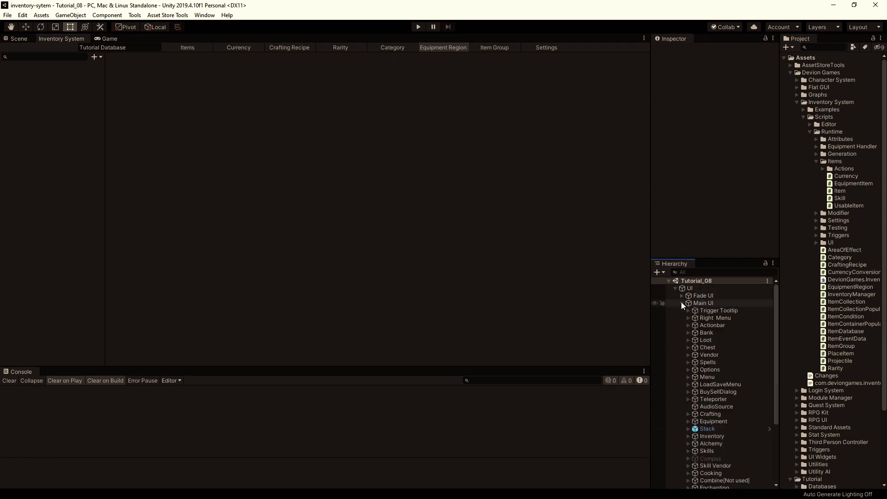
pyautogui.click(104, 38)
pyautogui.scroll(-3, 707, 383)
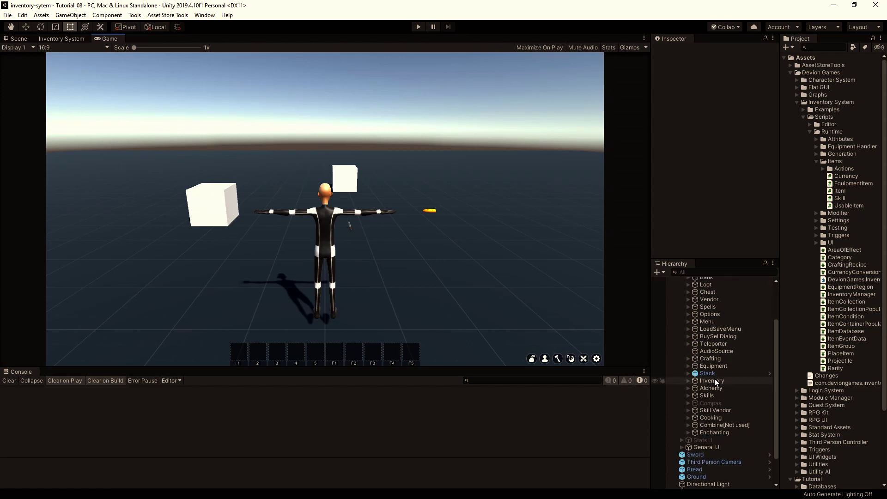
pyautogui.click(713, 366)
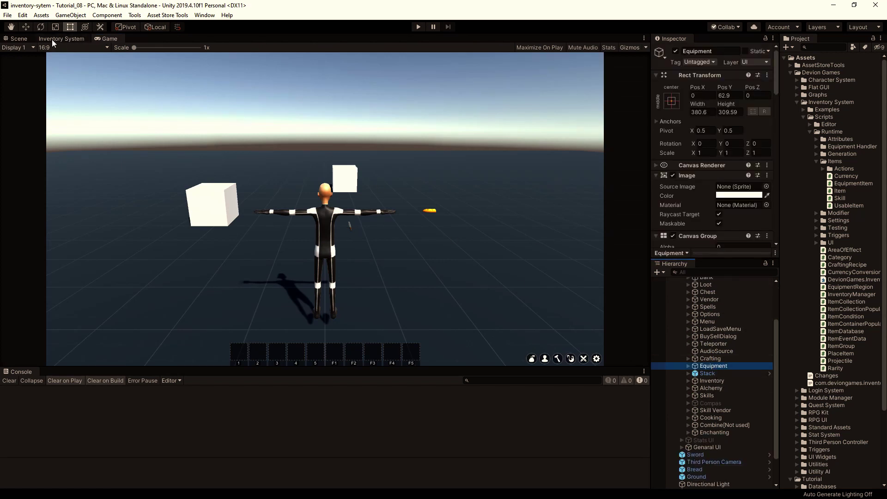
pyautogui.click(18, 38)
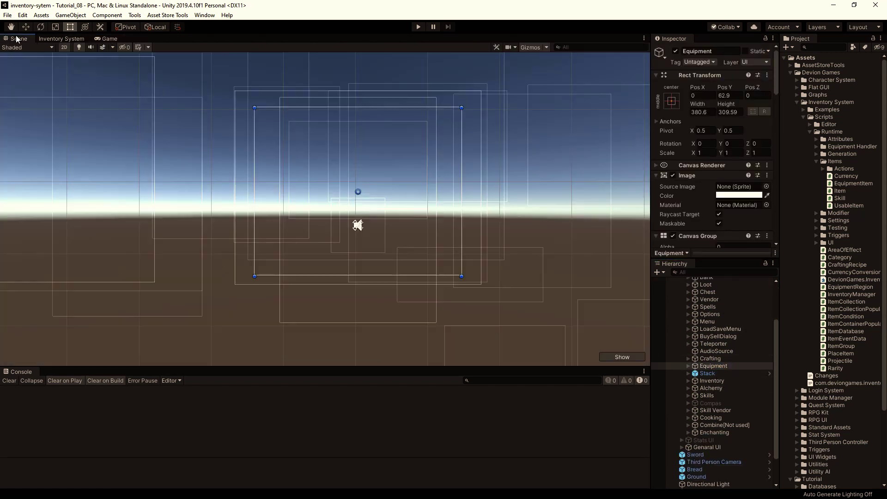
pyautogui.click(619, 356)
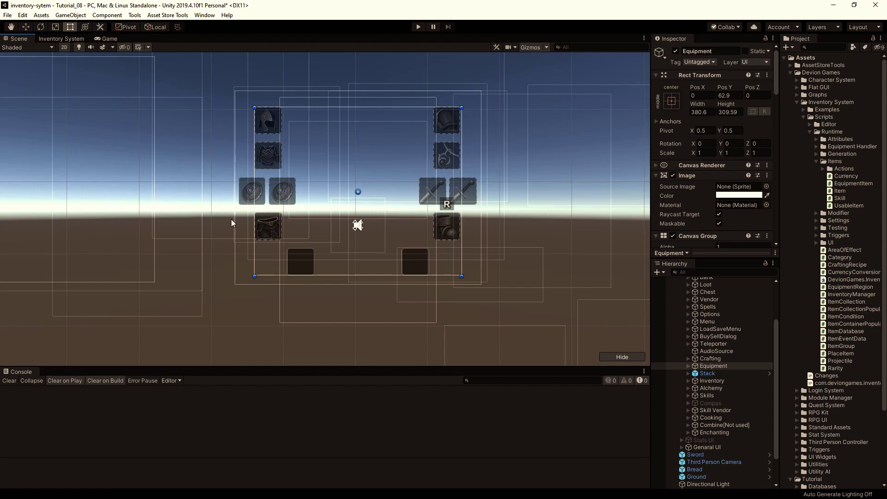
pyautogui.scroll(-1, 446, 232)
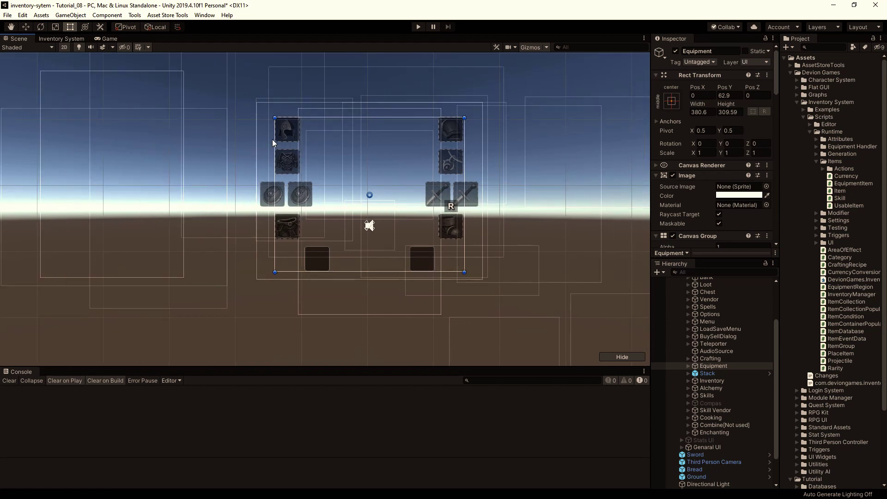
# Add an equipment region named Head to the Tutorial Database, using the Equipment window's slot names as reference
pyautogui.click(54, 38)
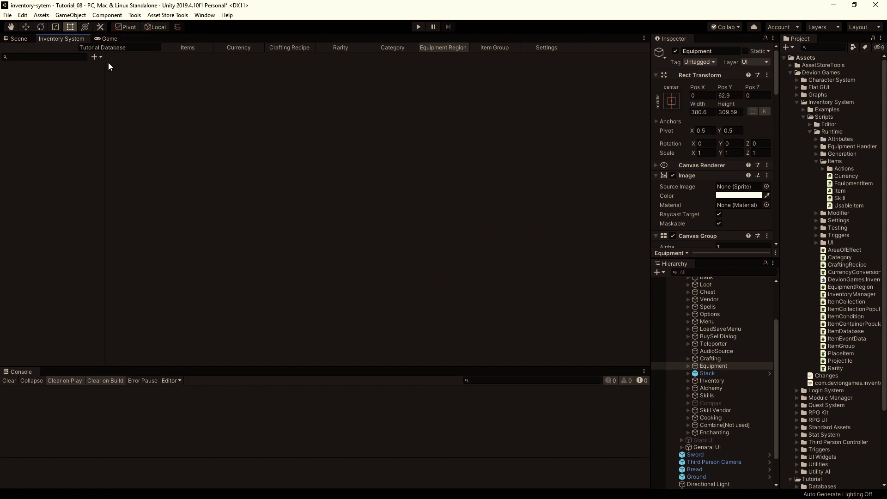
pyautogui.click(96, 56)
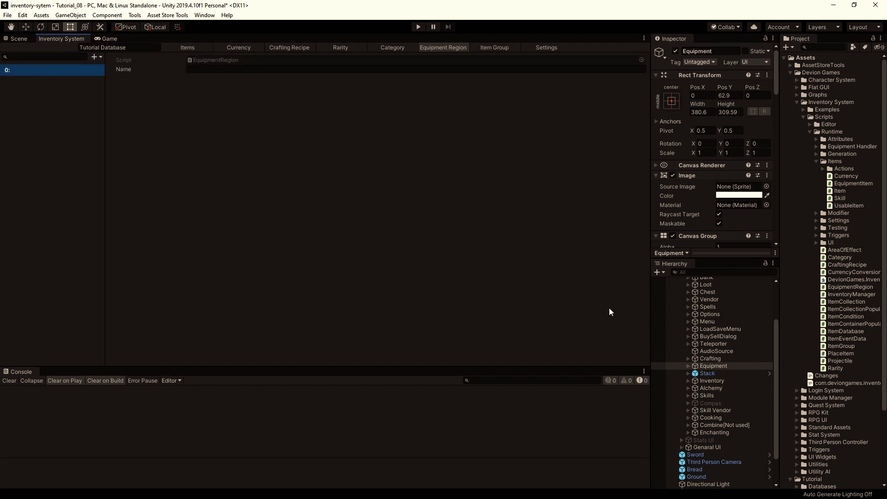
pyautogui.click(688, 366)
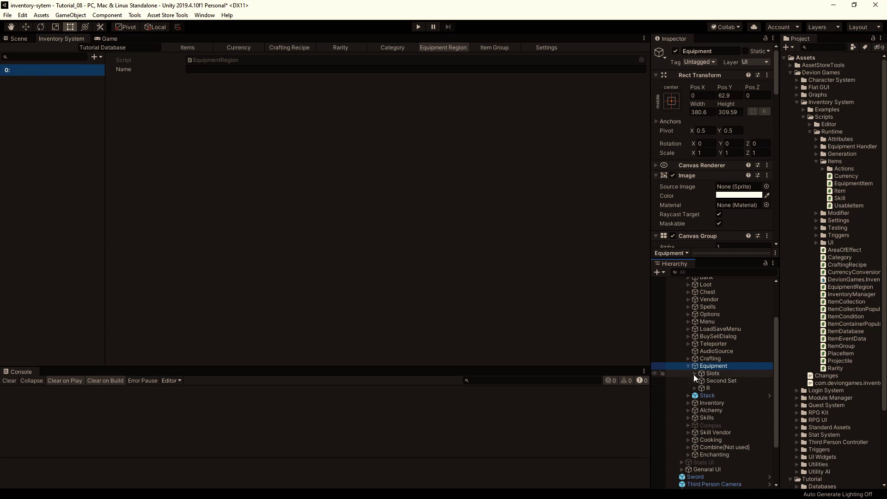
pyautogui.click(694, 373)
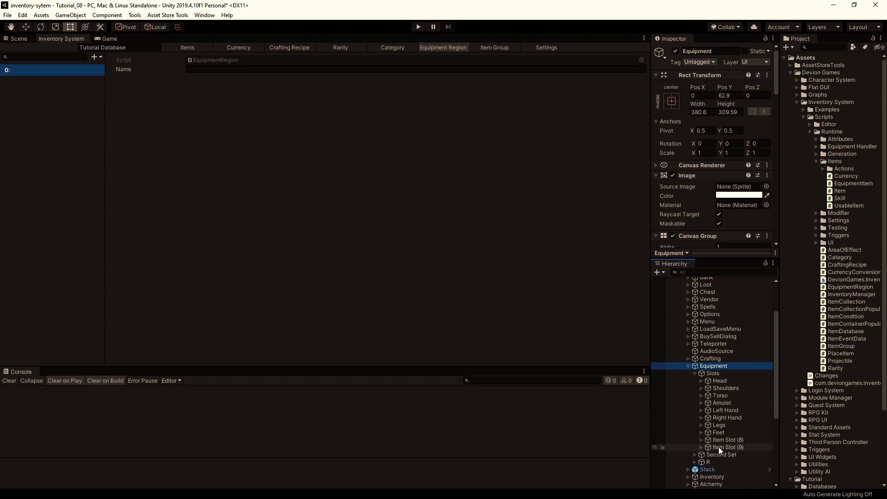
pyautogui.click(218, 68)
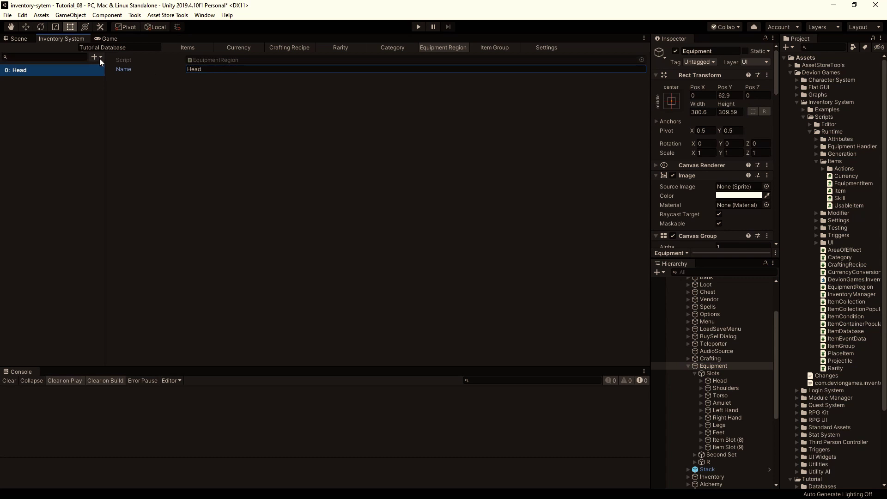
# Add the equipment regions Shoulders, Torso and Amulet to the database
pyautogui.click(97, 57)
pyautogui.click(218, 69)
pyautogui.write('Shoulders')
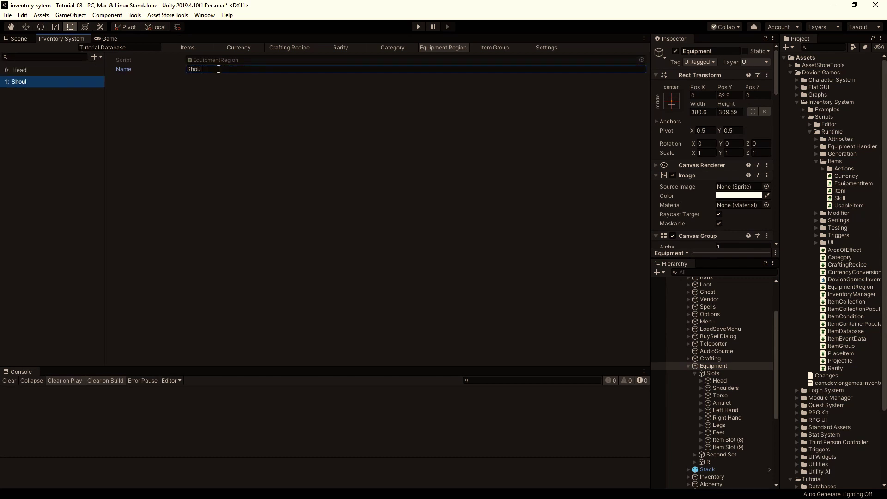
pyautogui.click(97, 57)
pyautogui.click(245, 68)
pyautogui.write('Torso')
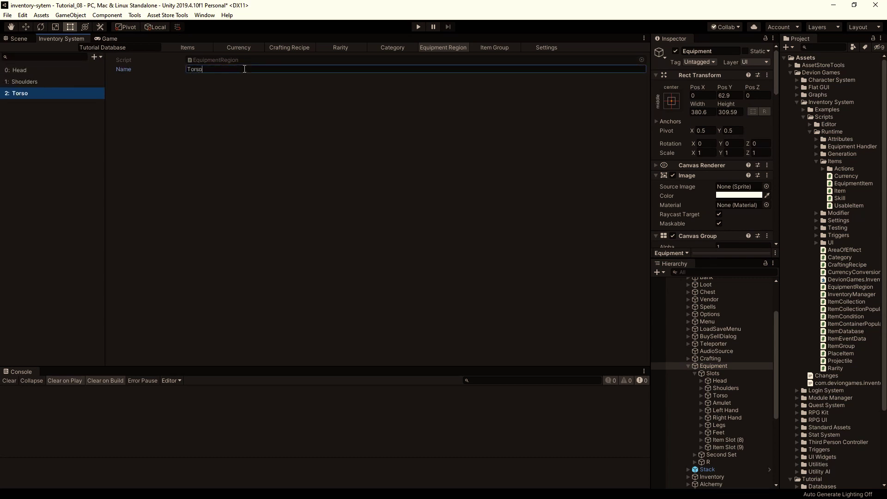
pyautogui.click(97, 57)
pyautogui.click(205, 69)
pyautogui.write('Amulet')
# Add the equipment regions Left Hand and Right Hand to the database
pyautogui.click(97, 57)
pyautogui.click(244, 69)
pyautogui.write('Left Hand')
pyautogui.click(97, 57)
pyautogui.click(201, 68)
pyautogui.write('Rught Hand')
# Add the equipment regions Legs, Feet and Placeholder to the database
pyautogui.click(97, 57)
pyautogui.click(204, 69)
pyautogui.write('Legs')
pyautogui.click(97, 56)
pyautogui.click(204, 69)
pyautogui.write('Feet')
pyautogui.click(98, 57)
pyautogui.click(204, 69)
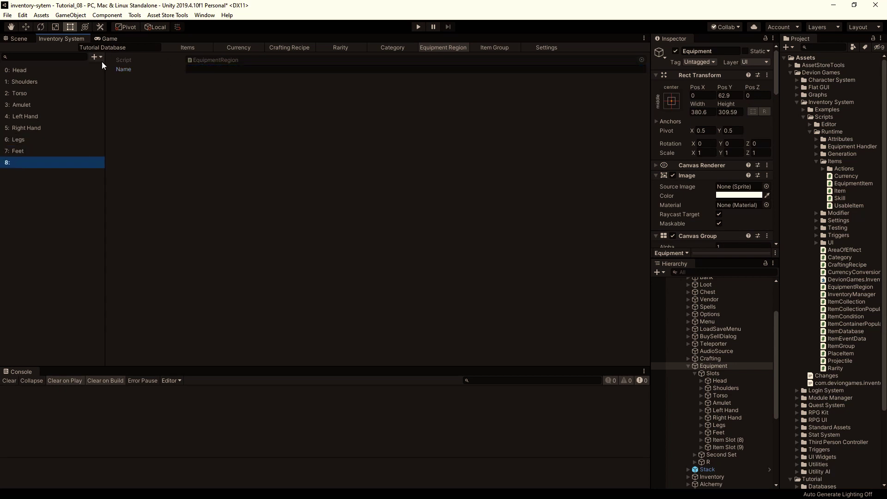
pyautogui.write('Placeholder')
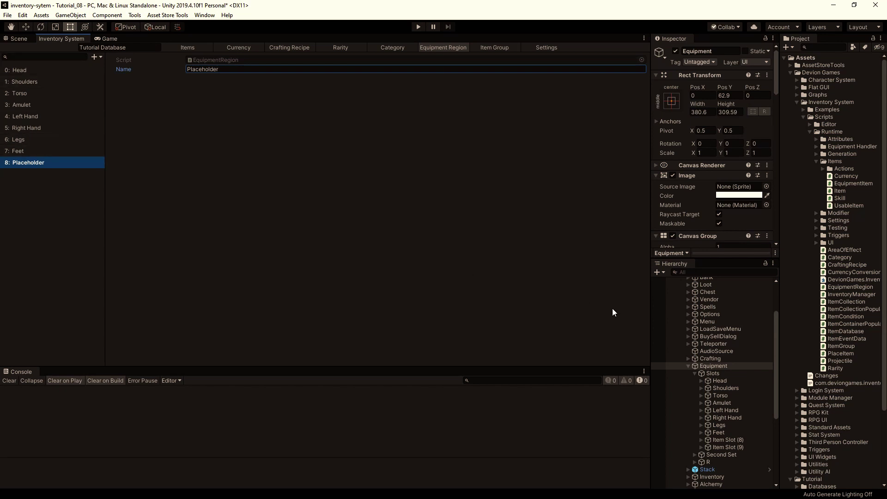
# Set the Head slot's equipment region restriction to Head from the Tutorial Database
pyautogui.click(723, 379)
pyautogui.scroll(-10, 721, 152)
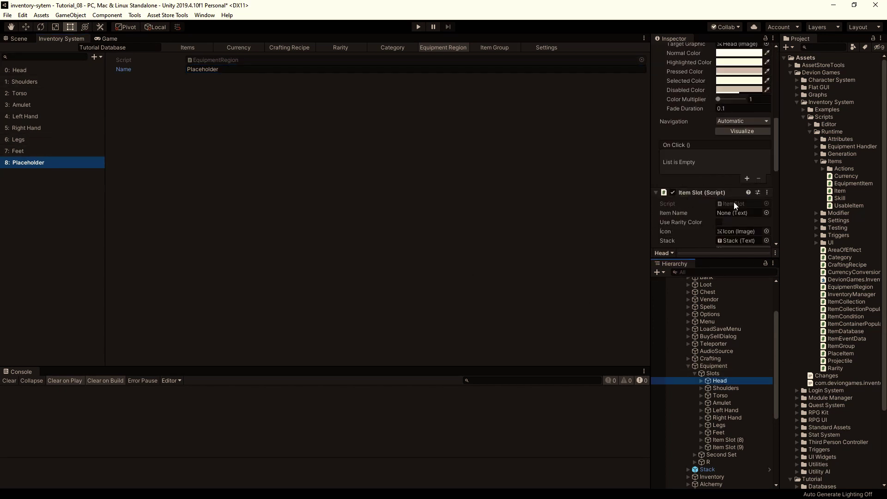
pyautogui.scroll(-6, 734, 202)
pyautogui.click(672, 167)
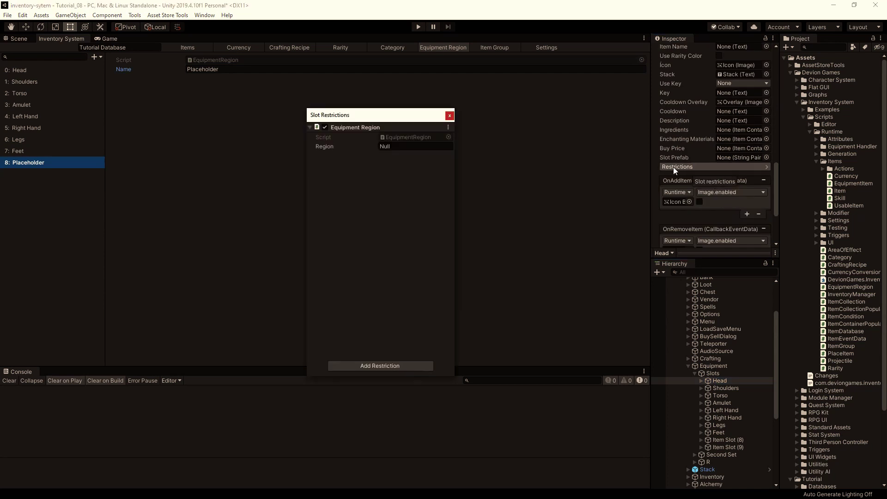
pyautogui.click(389, 148)
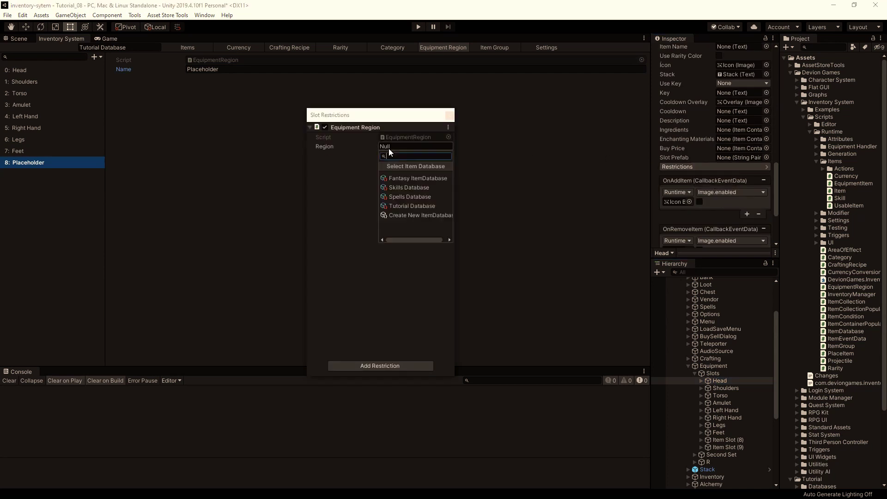
pyautogui.click(395, 206)
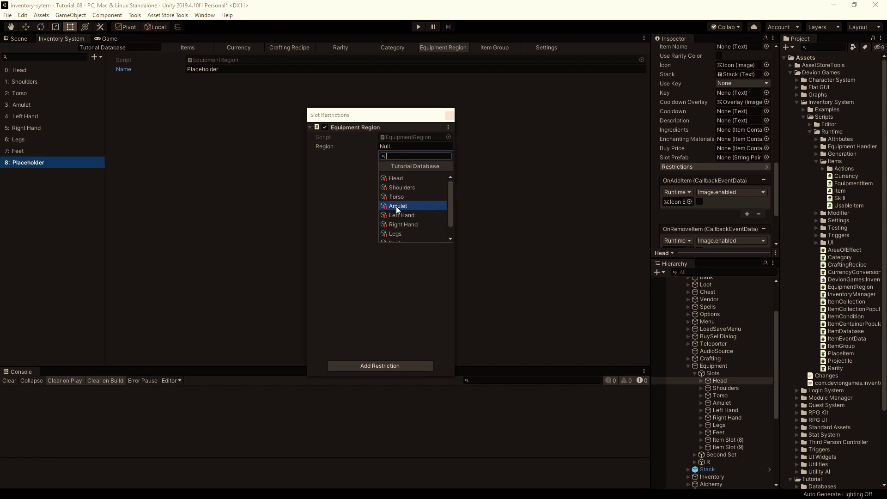
pyautogui.click(397, 178)
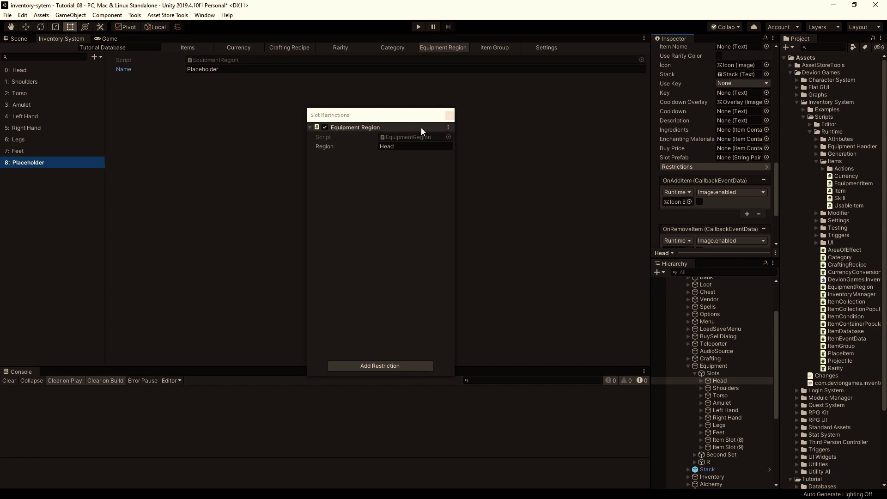
pyautogui.click(450, 115)
# Set the equipment region restrictions of the Shoulders and Torso slots to Shoulders and Torso
pyautogui.click(724, 388)
pyautogui.click(700, 166)
pyautogui.click(408, 143)
pyautogui.click(398, 187)
pyautogui.click(720, 394)
pyautogui.click(700, 166)
pyautogui.click(388, 146)
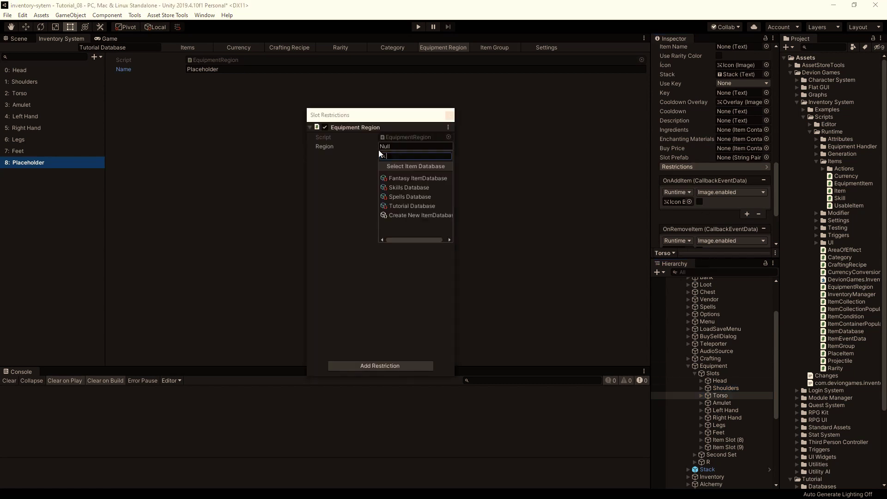
pyautogui.click(401, 198)
# Set the Amulet slot's equipment region restriction to Amulet
pyautogui.click(733, 401)
pyautogui.click(733, 403)
pyautogui.click(696, 168)
pyautogui.click(406, 146)
pyautogui.scroll(-2, 401, 222)
pyautogui.click(400, 231)
# Set the equipment region restriction of the Left Hand slot under Slots to Left Hand
pyautogui.click(725, 411)
pyautogui.click(700, 166)
pyautogui.click(395, 146)
pyautogui.click(401, 213)
pyautogui.click(673, 135)
# Set the equipment region restriction of the Right Hand slot under Slots to Right Hand
pyautogui.press('Down')
pyautogui.click(700, 166)
pyautogui.click(395, 146)
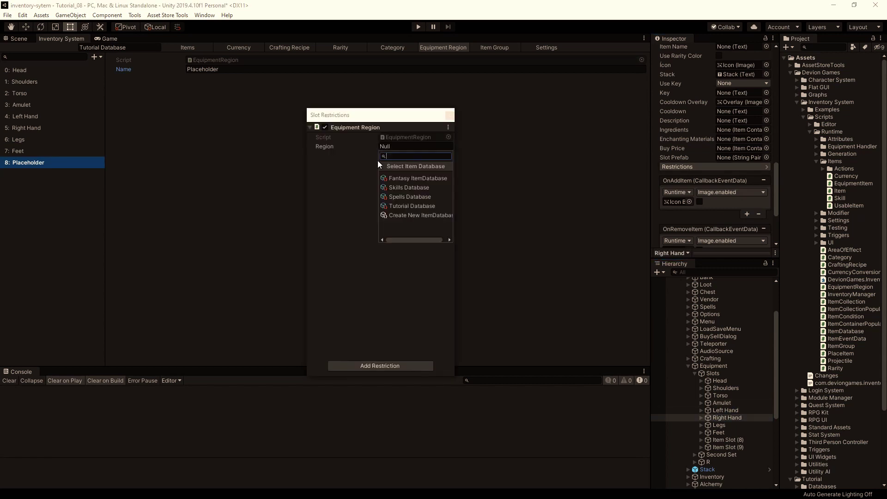
pyautogui.click(408, 210)
pyautogui.click(539, 198)
# Set the Legs slot's equipment region restriction to Legs
pyautogui.press('Down')
pyautogui.click(700, 166)
pyautogui.click(395, 146)
pyautogui.scroll(-2, 406, 204)
pyautogui.click(392, 227)
# Set the Feet slot's equipment region restriction to Feet
pyautogui.click(716, 439)
pyautogui.click(700, 166)
pyautogui.click(395, 145)
pyautogui.scroll(-2, 406, 204)
pyautogui.click(396, 224)
pyautogui.click(449, 115)
# Set the equipment region restriction of Item Slot (8) to Placeholder
pyautogui.click(689, 167)
pyautogui.click(395, 146)
pyautogui.scroll(-2, 397, 208)
pyautogui.click(396, 207)
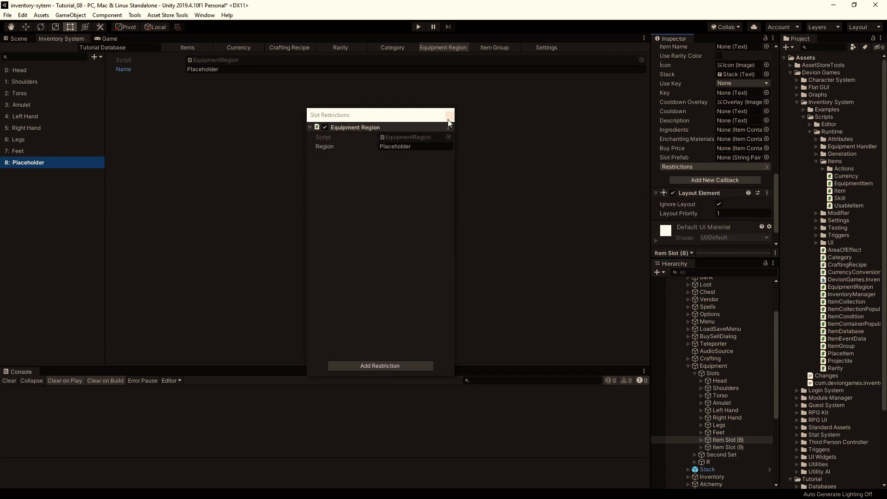
pyautogui.click(449, 115)
# Set the equipment region restriction of Item Slot (9) to Placeholder
pyautogui.press('Down')
pyautogui.click(700, 167)
pyautogui.click(395, 146)
pyautogui.scroll(-2, 401, 208)
pyautogui.click(409, 235)
pyautogui.click(450, 115)
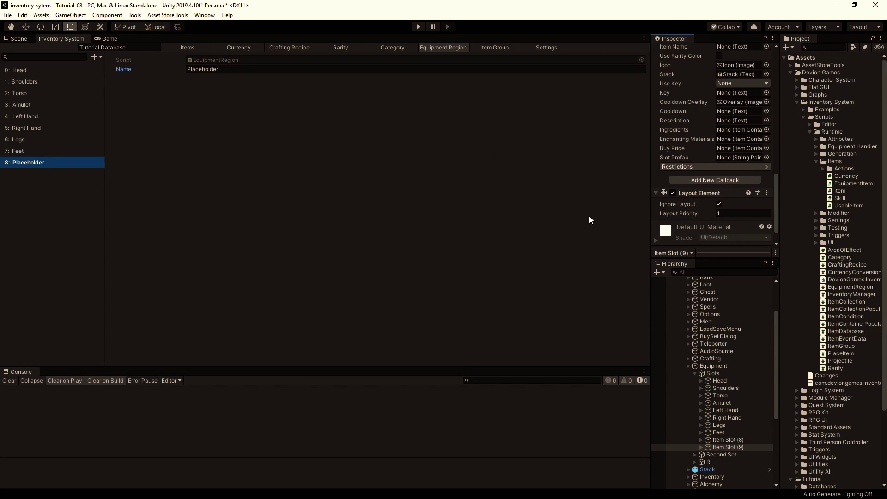
# Set the equipment region restriction of the Left Hand (1) slot in the Second Set to Left Hand
pyautogui.scroll(-3, 711, 402)
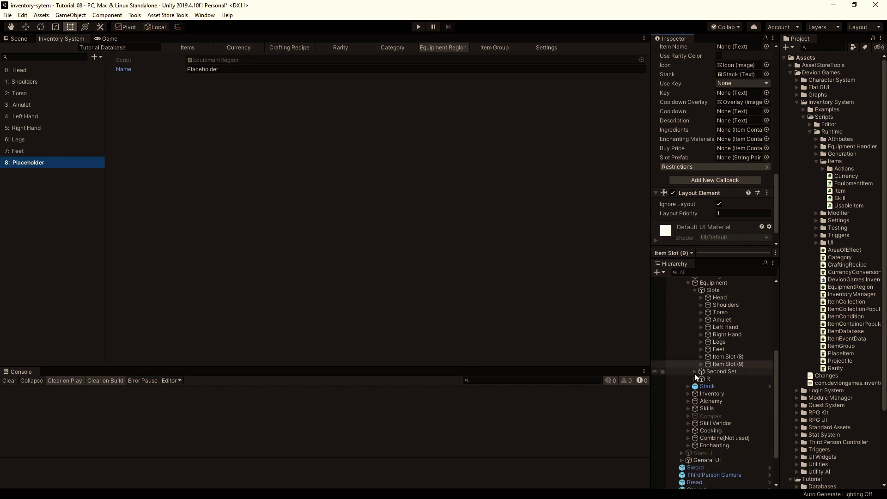
pyautogui.click(699, 371)
pyautogui.click(695, 372)
pyautogui.click(710, 378)
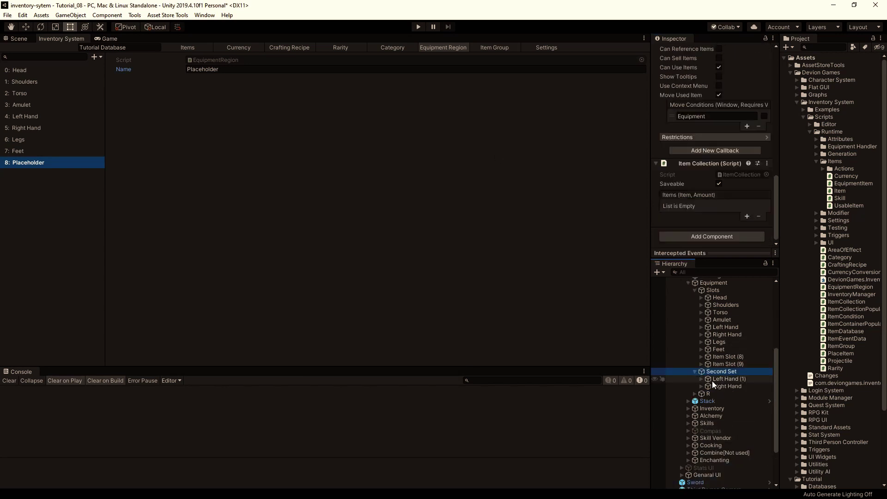
pyautogui.click(714, 194)
pyautogui.click(425, 146)
pyautogui.click(400, 215)
pyautogui.click(449, 115)
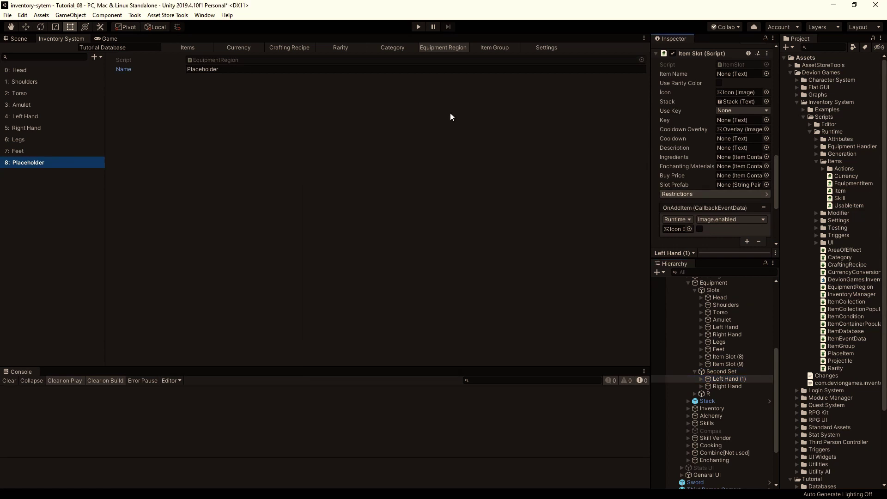
# Set the equipment region restriction of the Right Hand slot in the Second Set to Right Hand
pyautogui.click(725, 386)
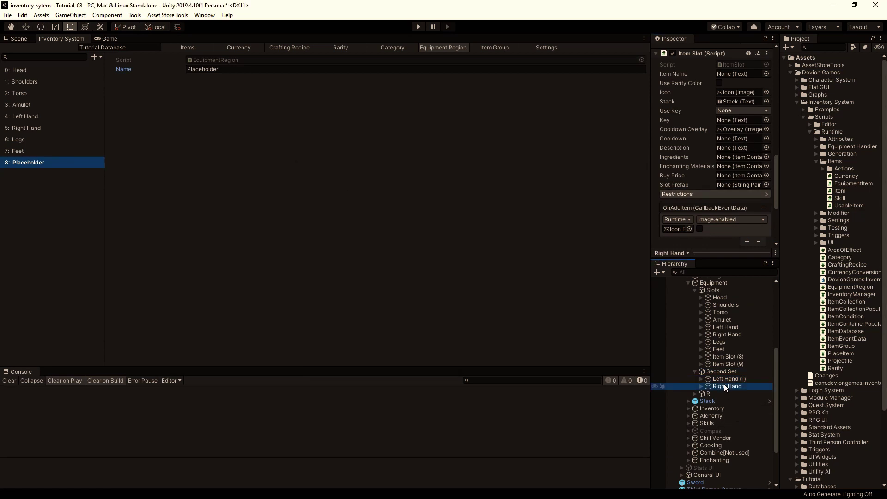
pyautogui.click(691, 194)
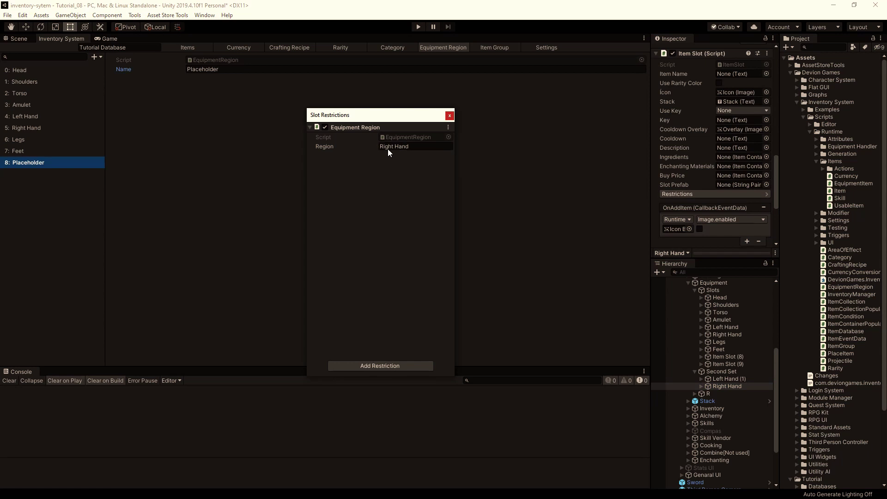
pyautogui.click(387, 147)
pyautogui.click(400, 206)
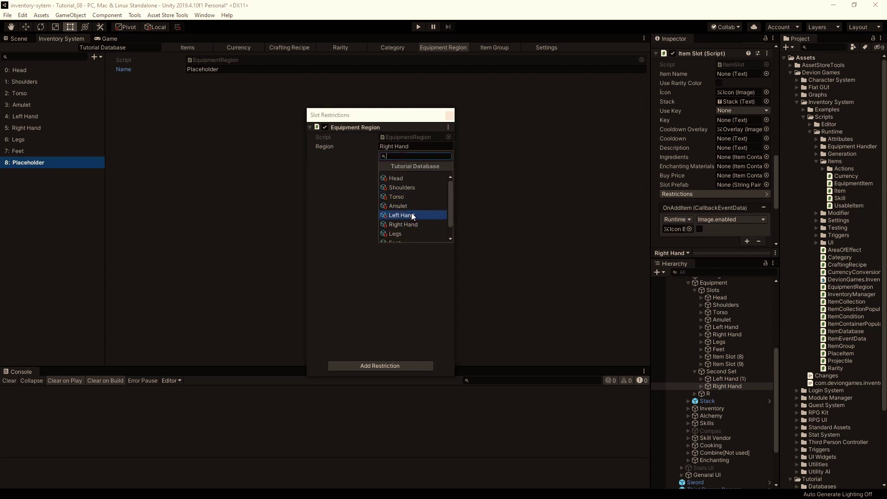
pyautogui.scroll(-1, 411, 214)
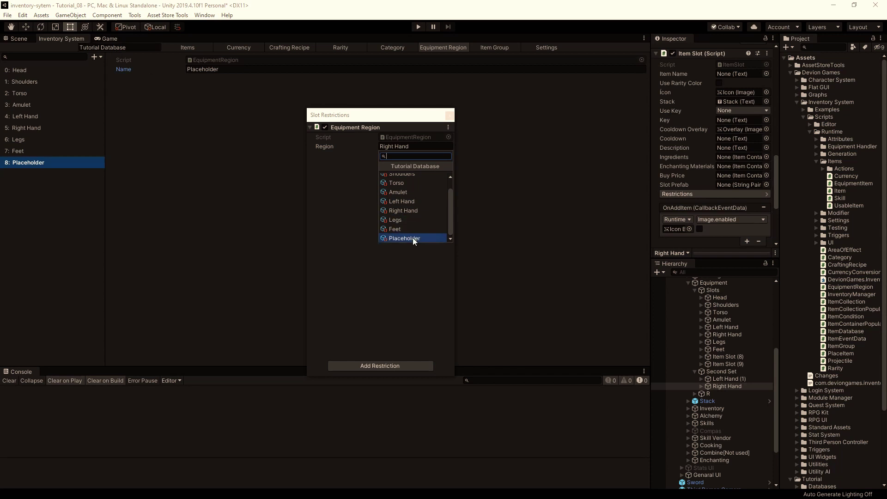
pyautogui.click(406, 209)
# Collapse the Equipment window, the Main UI group and the UI object in the scene hierarchy
pyautogui.click(702, 393)
pyautogui.click(688, 283)
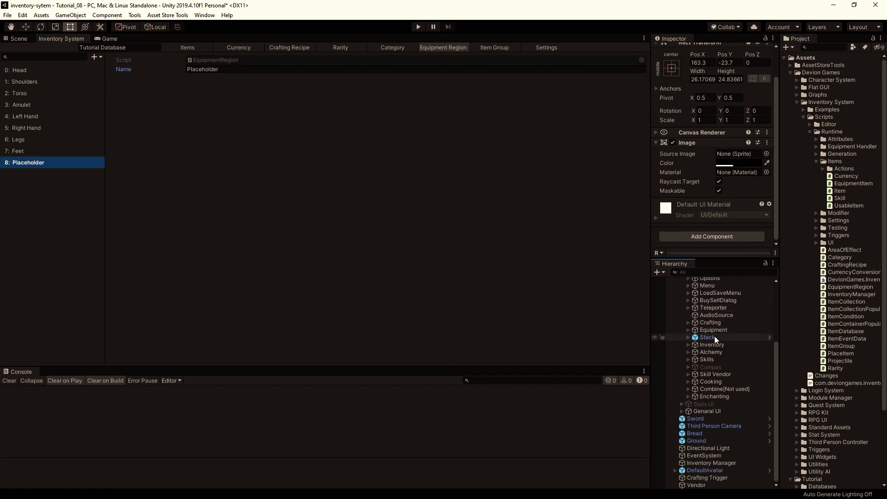
pyautogui.scroll(4, 721, 347)
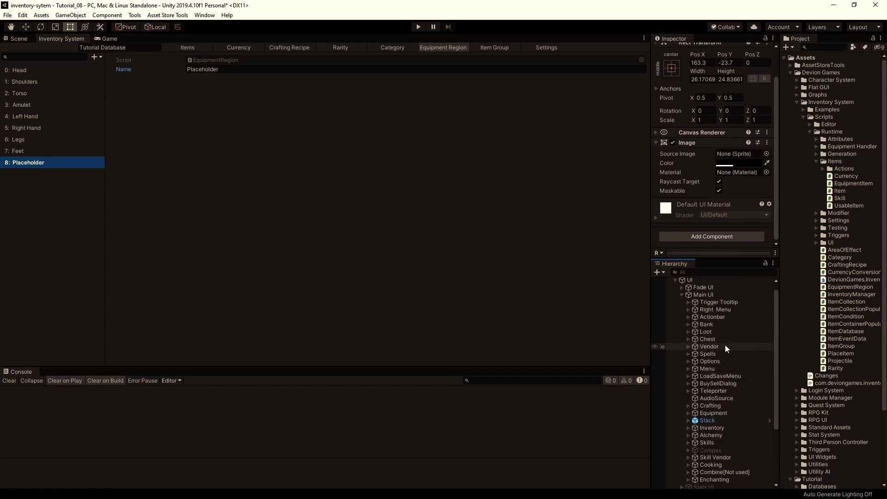
pyautogui.click(685, 296)
pyautogui.click(682, 296)
pyautogui.click(675, 288)
# Add Right Hand as the Sword item's equipment region in the Tutorial Database and save the scene
pyautogui.click(181, 47)
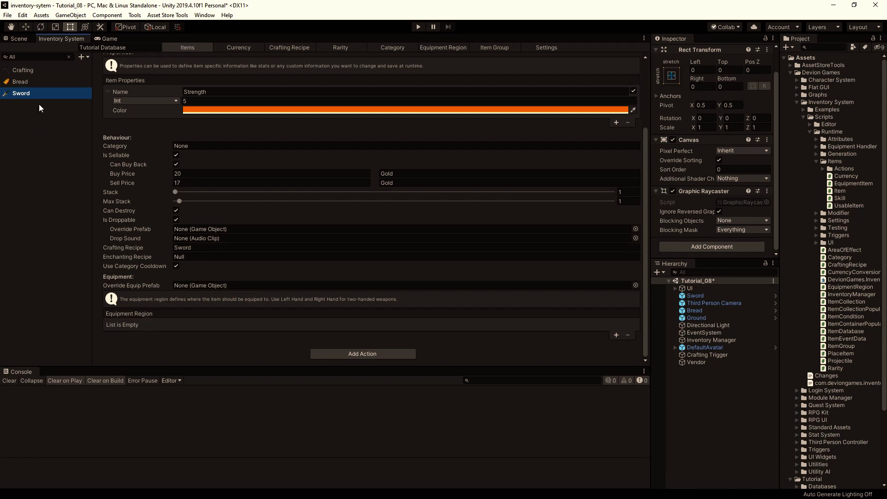
pyautogui.click(616, 335)
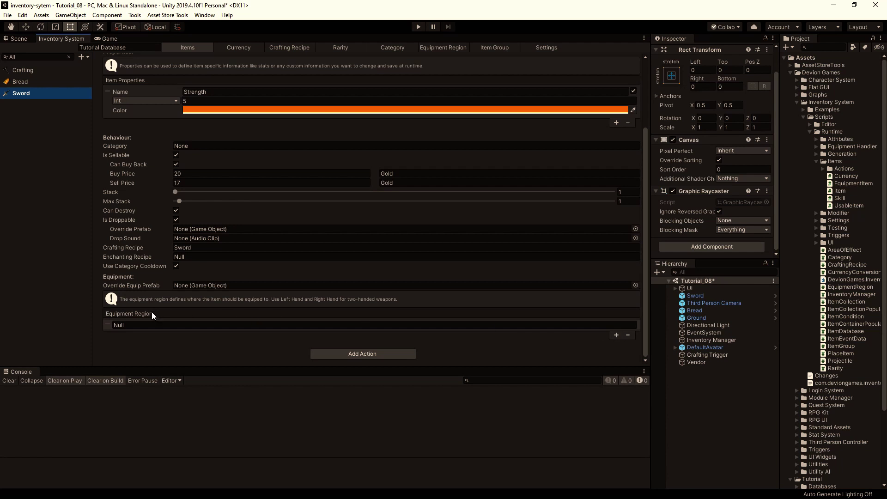
pyautogui.click(142, 324)
pyautogui.click(143, 384)
pyautogui.scroll(-2, 159, 382)
pyautogui.click(159, 389)
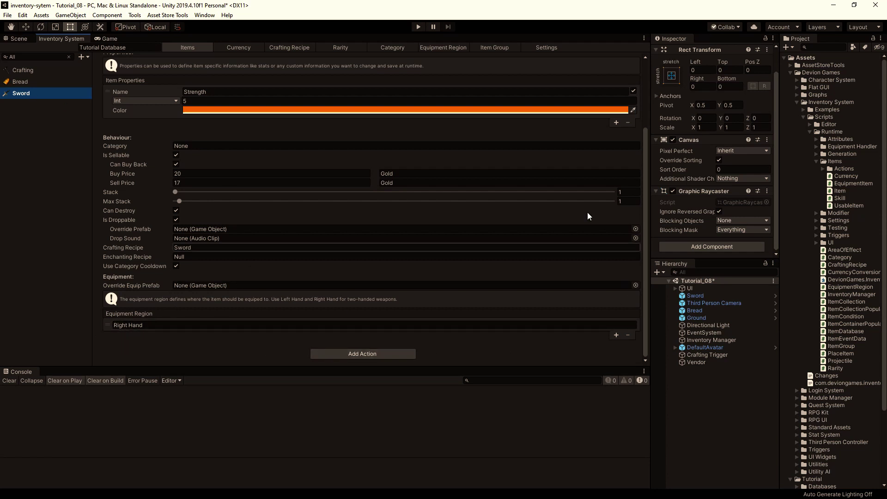
pyautogui.click(7, 15)
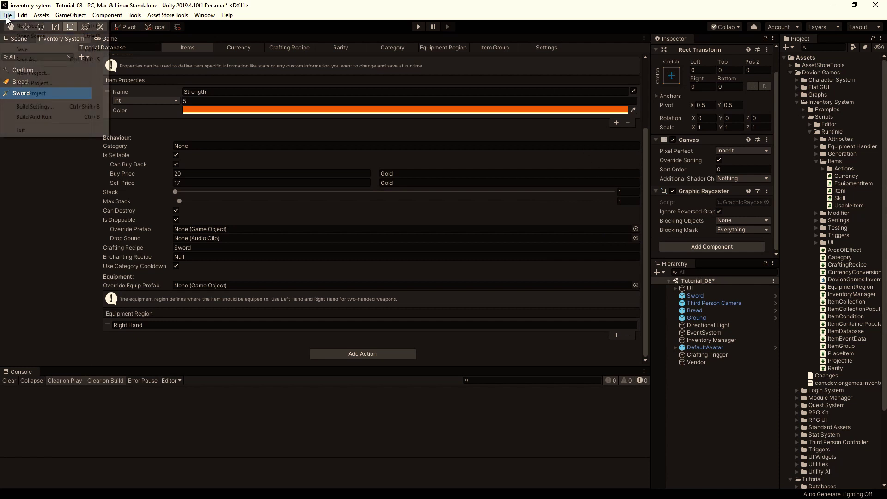
pyautogui.click(18, 49)
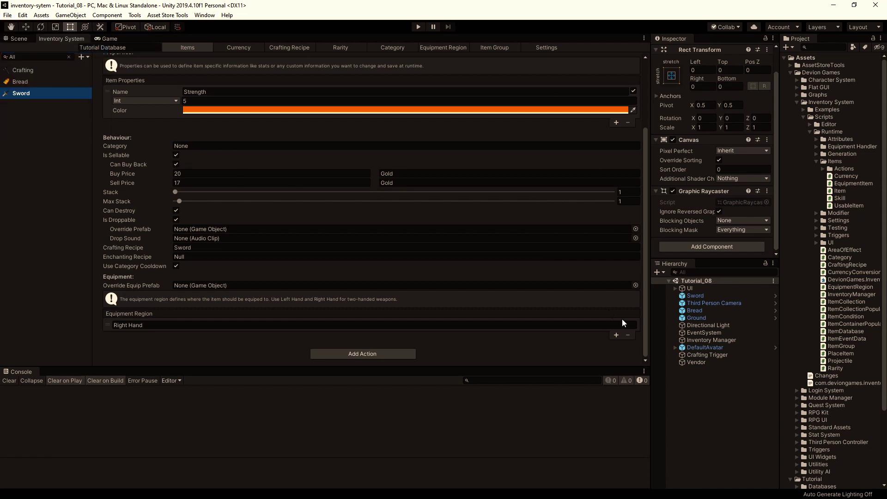
# Add an Equipment Handler component to DefaultAvatar
pyautogui.click(705, 347)
pyautogui.scroll(-10, 747, 130)
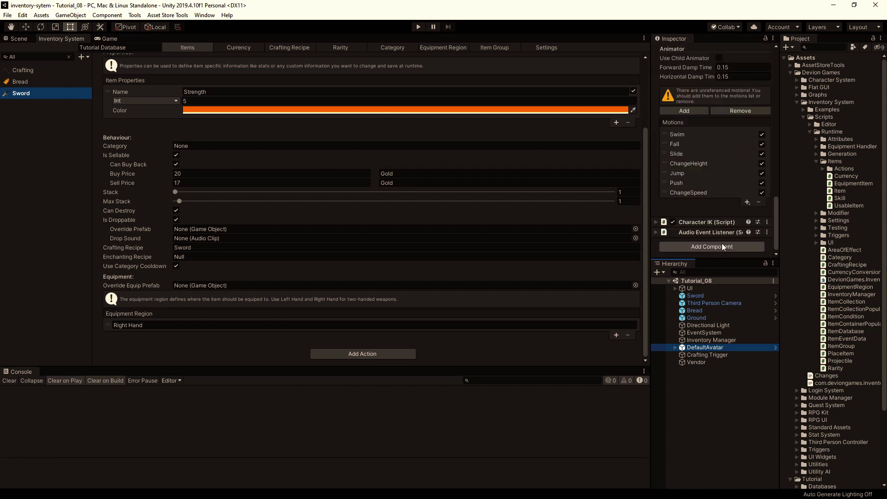
pyautogui.click(697, 248)
pyautogui.write('Equi')
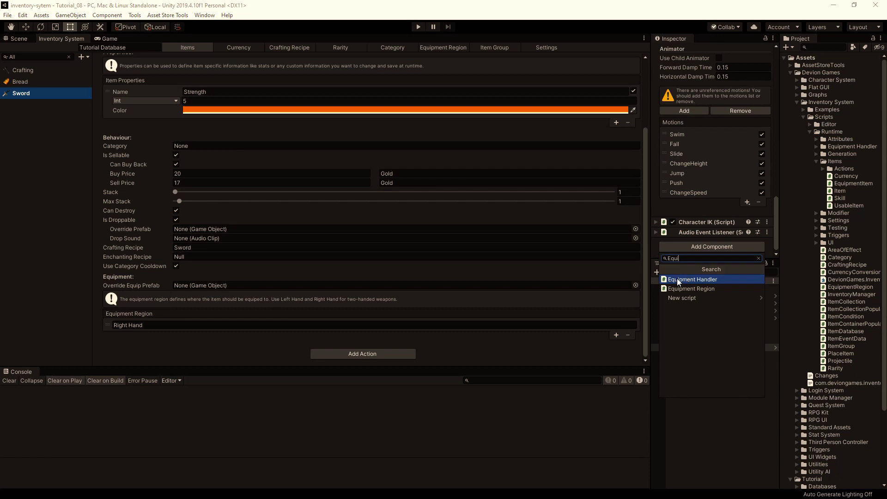
pyautogui.click(677, 279)
# Compare the Equipment Handler's window name with the Item Container name of the Equipment object under Main UI
pyautogui.click(726, 205)
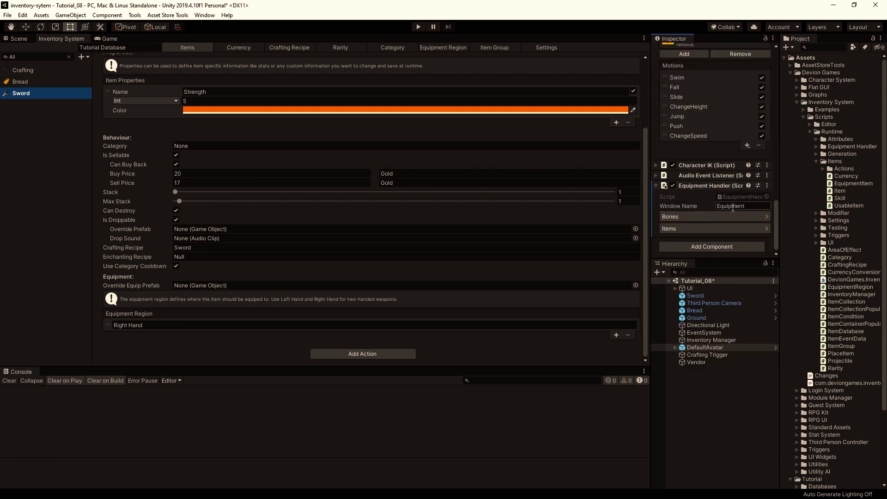
pyautogui.doubleClick(726, 205)
pyautogui.click(675, 288)
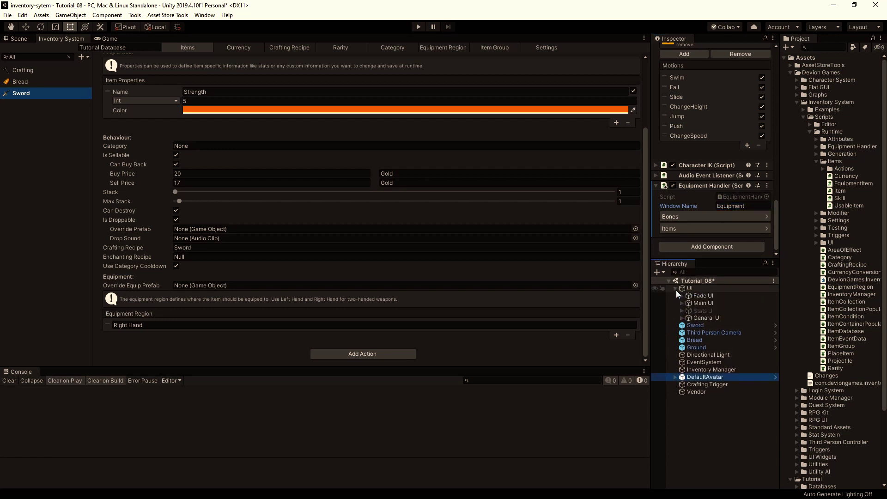
pyautogui.click(682, 303)
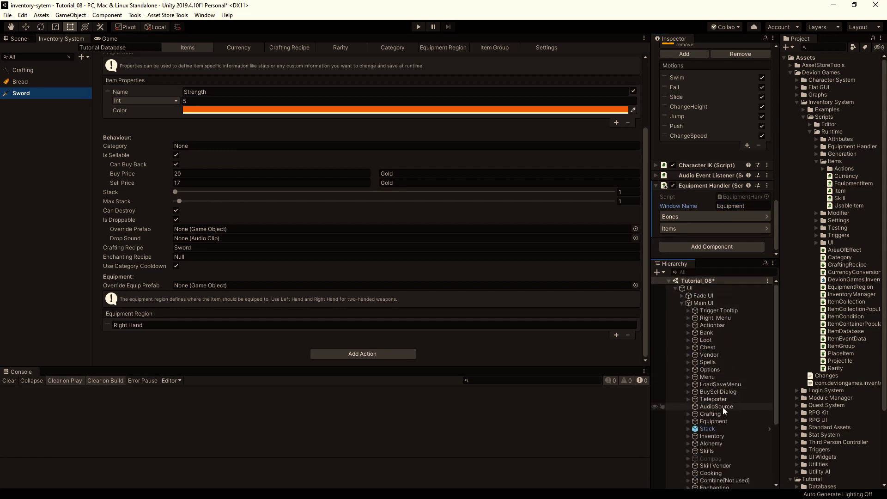
pyautogui.click(716, 421)
pyautogui.scroll(10, 691, 115)
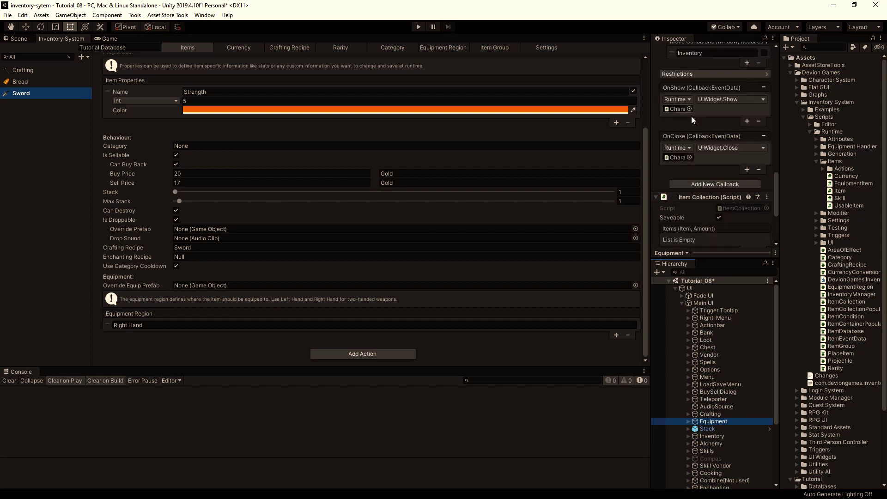
pyautogui.click(740, 173)
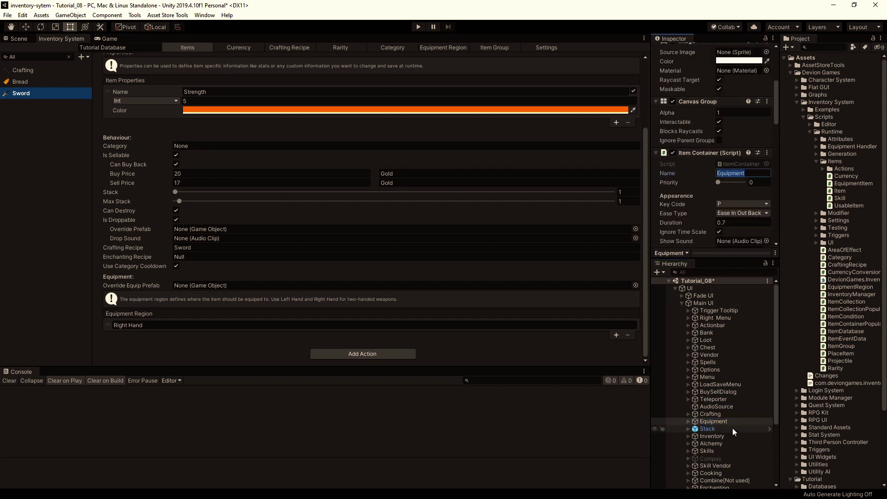
# Set the bones database of DefaultAvatar's Equipment Handler to Tutorial Database
pyautogui.scroll(-4, 732, 428)
pyautogui.click(699, 470)
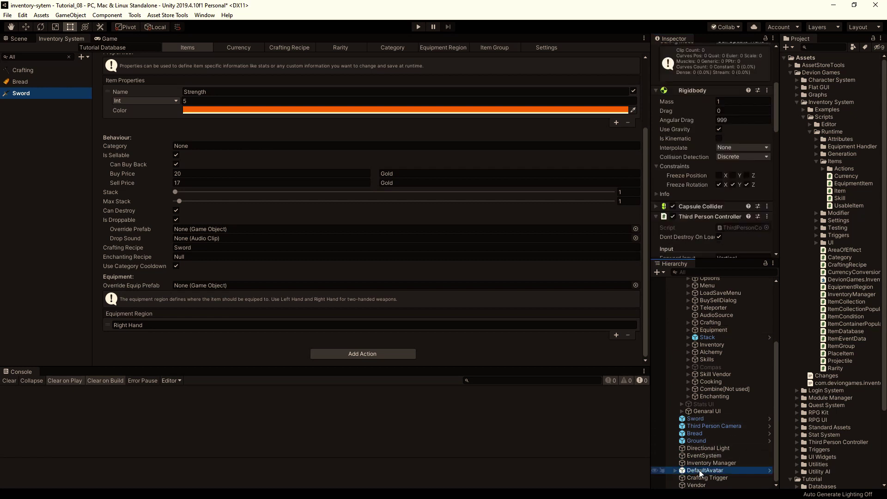
pyautogui.scroll(-6, 703, 126)
pyautogui.scroll(-10, 725, 147)
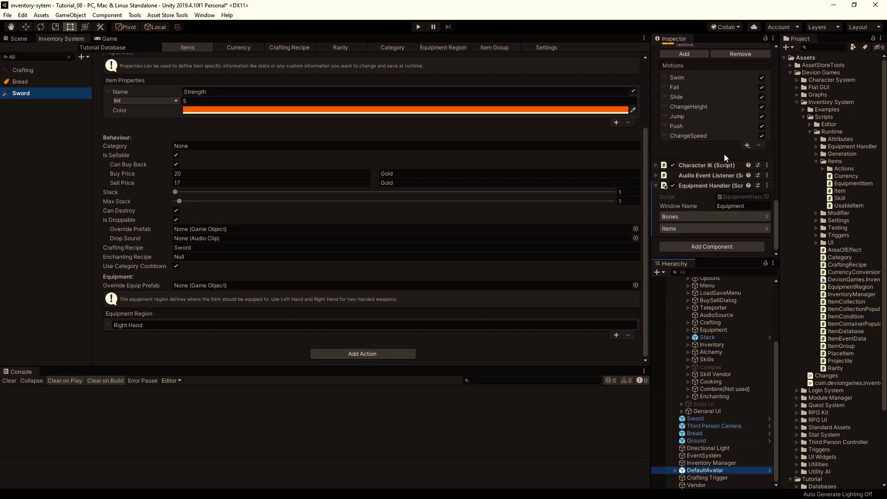
pyautogui.click(677, 217)
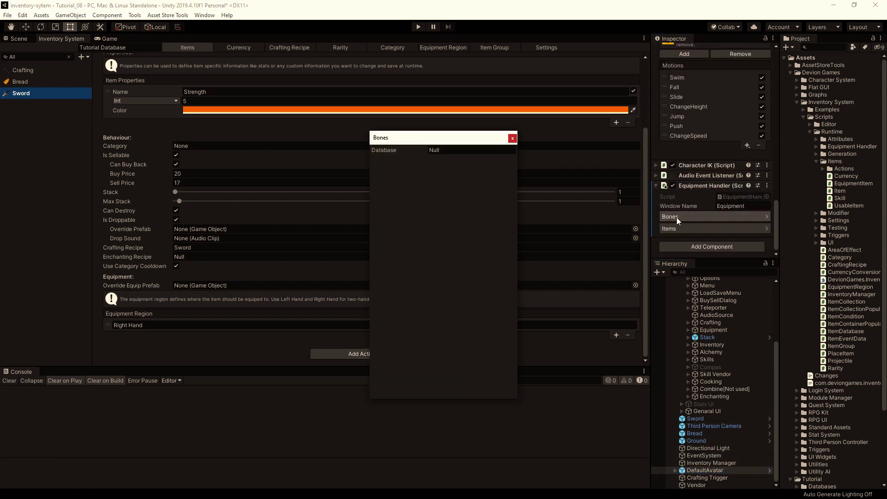
pyautogui.click(447, 150)
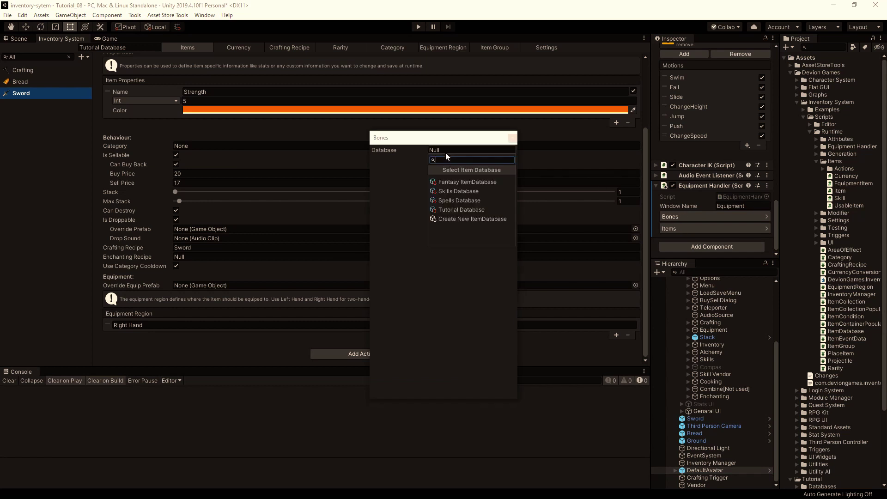
pyautogui.click(457, 219)
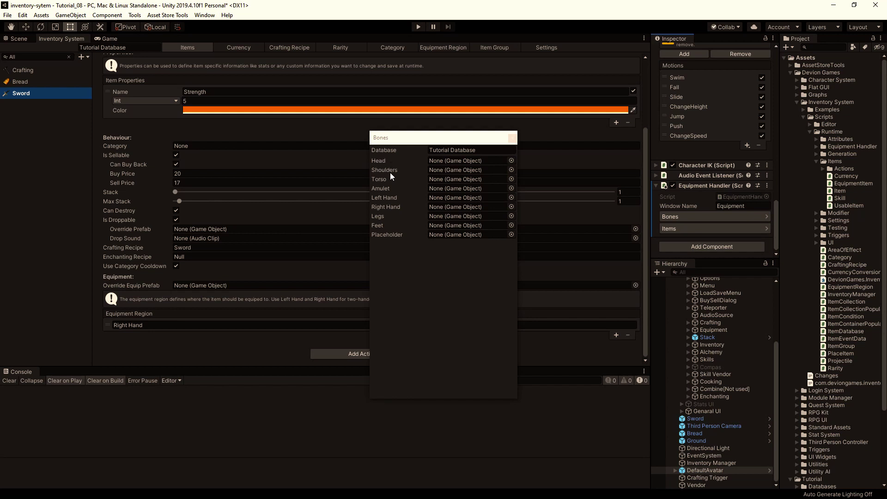
# Expand DefaultAvatar's skeleton down to the neck and assign its Head bone to the Head region
pyautogui.click(681, 471)
pyautogui.click(674, 470)
pyautogui.scroll(-1, 710, 411)
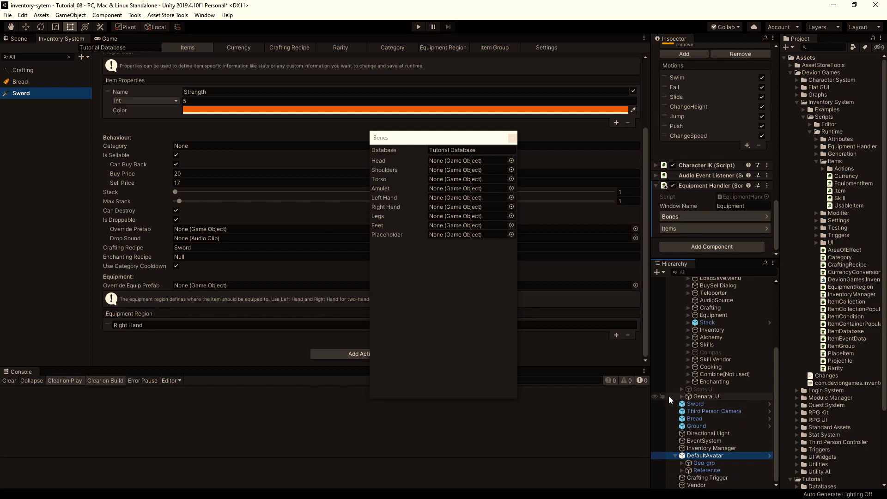
pyautogui.click(681, 470)
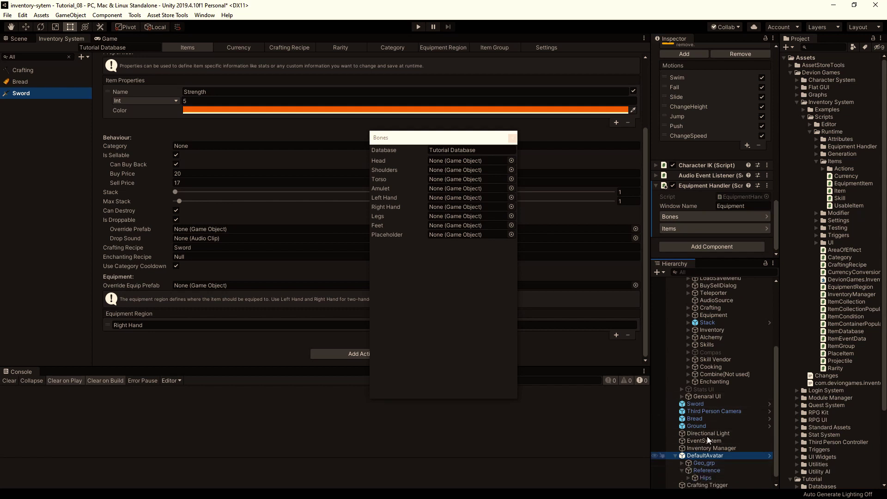
pyautogui.scroll(-1, 707, 436)
pyautogui.scroll(-2, 709, 442)
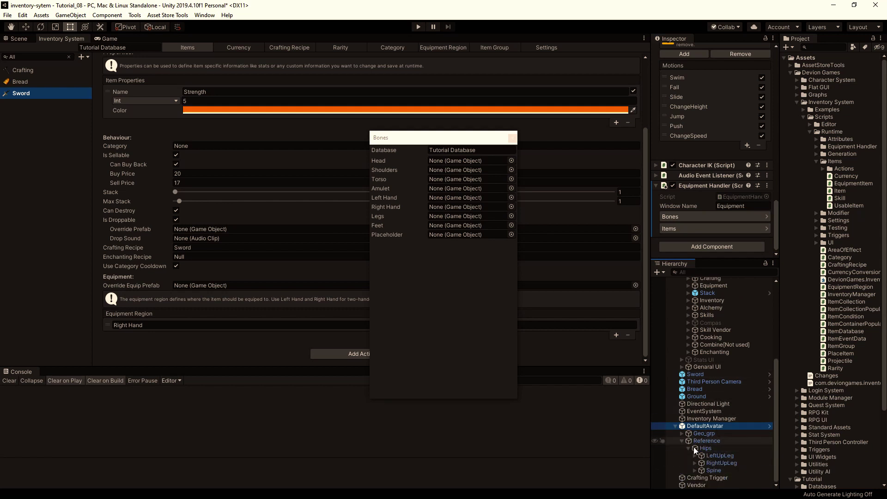
pyautogui.click(694, 470)
pyautogui.scroll(-1, 712, 414)
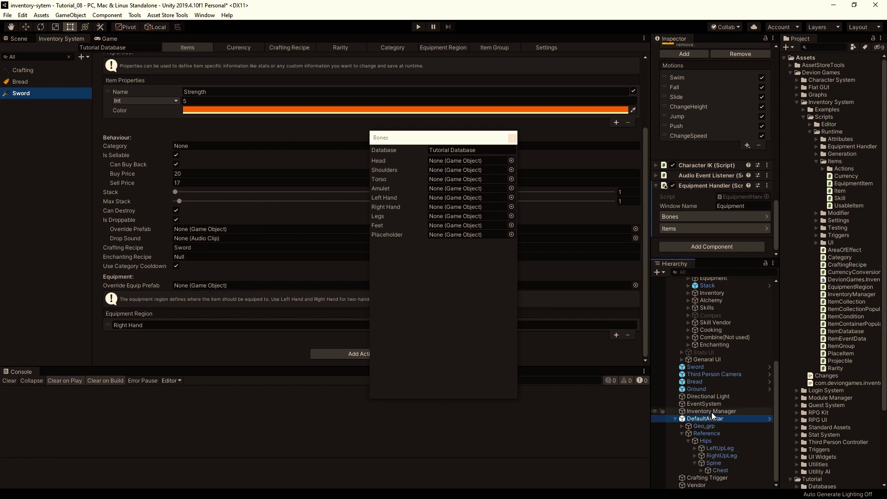
pyautogui.click(700, 469)
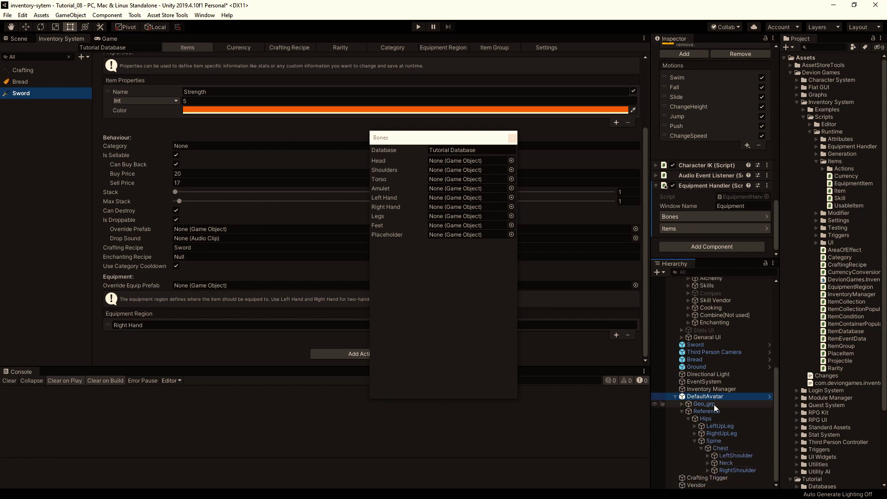
pyautogui.click(707, 462)
pyautogui.click(714, 463)
pyautogui.moveTo(738, 408); pyautogui.dragTo(442, 162)
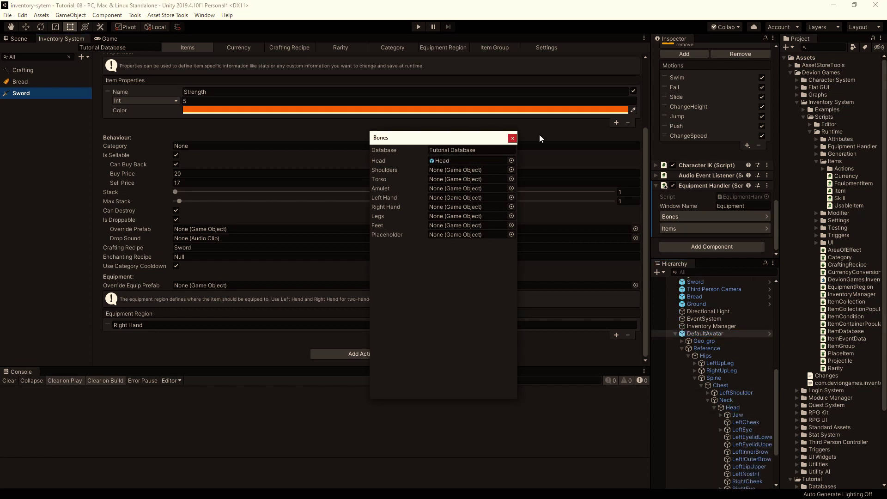
# Assign the LeftHand bone under the avatar's left shoulder to the Left Hand region
pyautogui.click(707, 398)
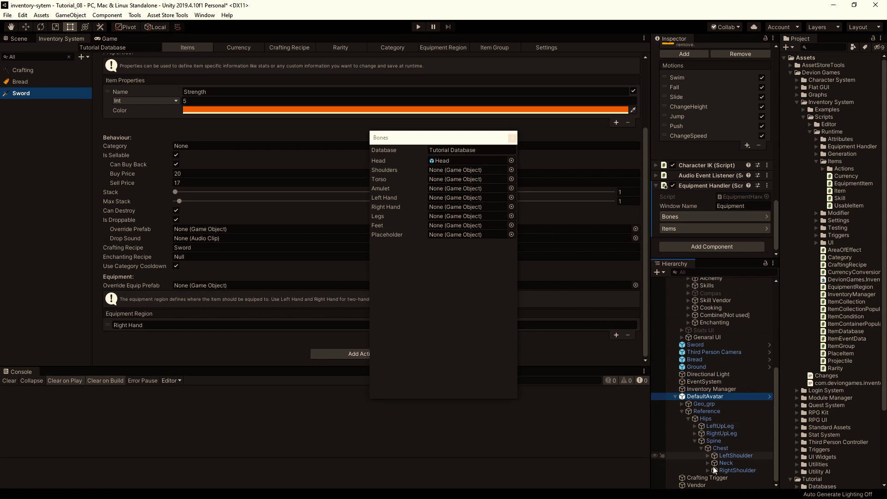
pyautogui.click(705, 455)
pyautogui.click(715, 456)
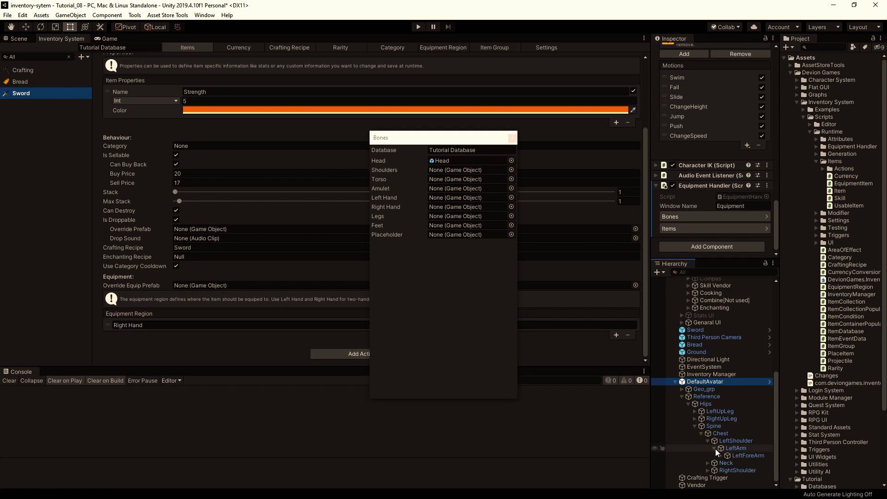
pyautogui.click(721, 455)
pyautogui.click(727, 461)
pyautogui.scroll(-2, 743, 461)
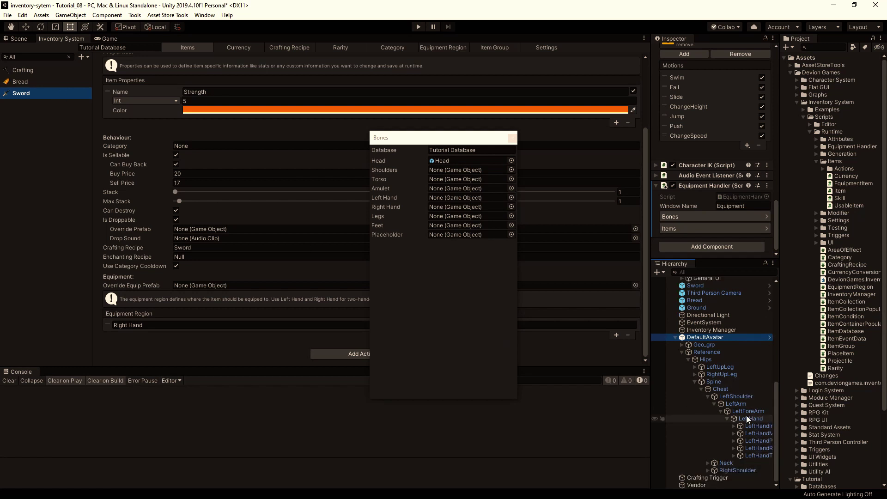
pyautogui.moveTo(756, 421); pyautogui.dragTo(433, 196)
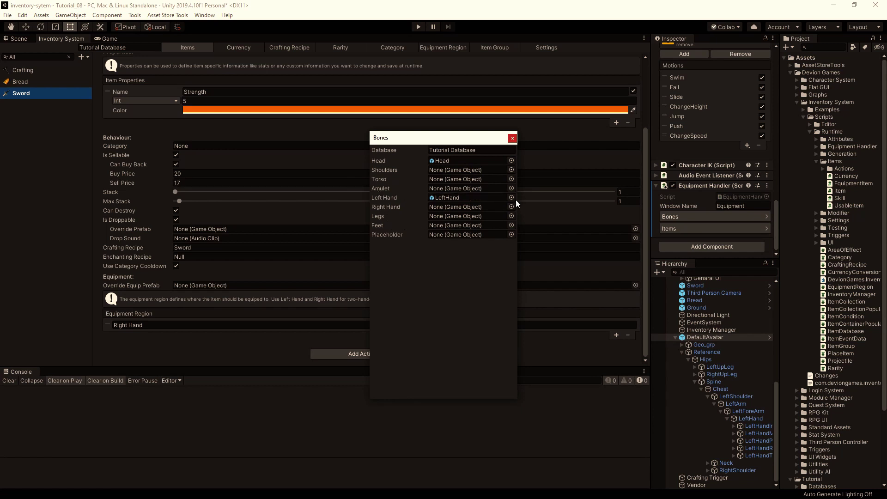
# Assign the hand bone under the avatar's right shoulder to the Right Hand region and close the bones window
pyautogui.click(453, 187)
pyautogui.click(727, 419)
pyautogui.click(708, 469)
pyautogui.keyDown('alt'); pyautogui.click(721, 470); pyautogui.keyUp('alt')
pyautogui.scroll(-2, 727, 462)
pyautogui.moveTo(753, 440); pyautogui.dragTo(462, 207)
pyautogui.click(512, 138)
# Collapse DefaultAvatar in the hierarchy and unpack its prefab instance
pyautogui.click(676, 324)
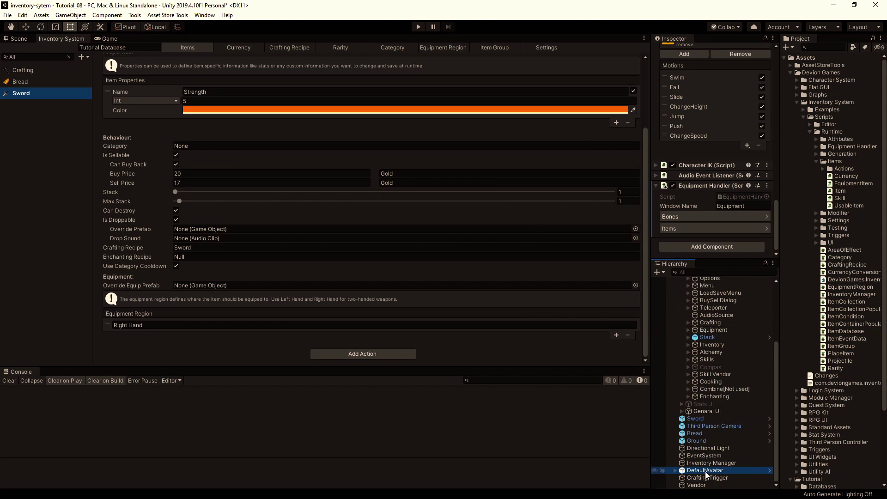
pyautogui.rightClick(705, 469)
pyautogui.click(753, 370)
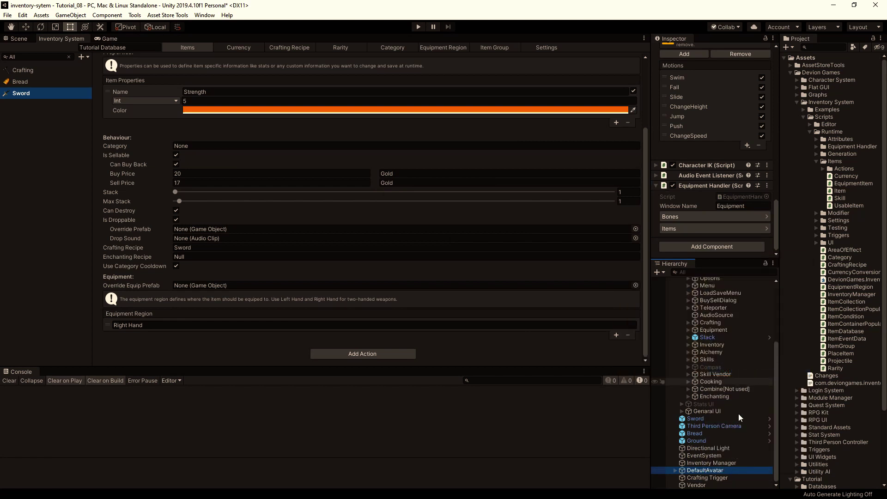
# Add a Melee Weapon visible item to the avatar's Equipment Handler and set its item to Sword
pyautogui.click(699, 229)
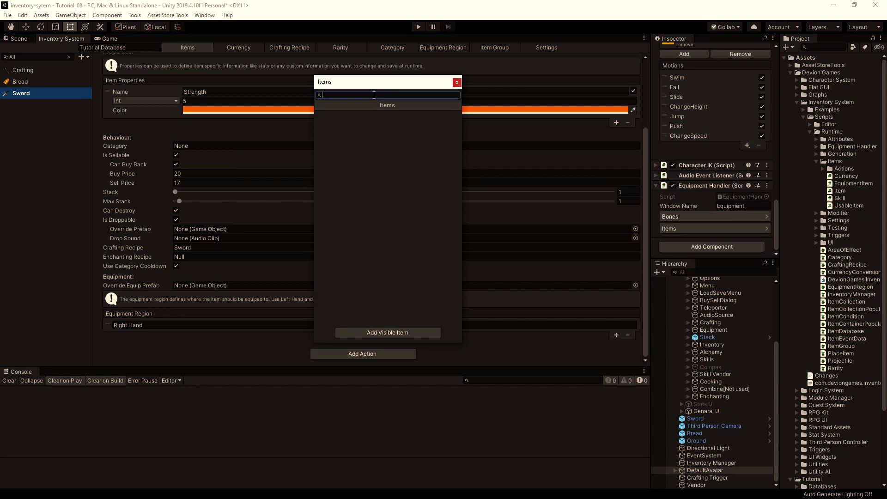
pyautogui.moveTo(381, 81); pyautogui.dragTo(521, 135)
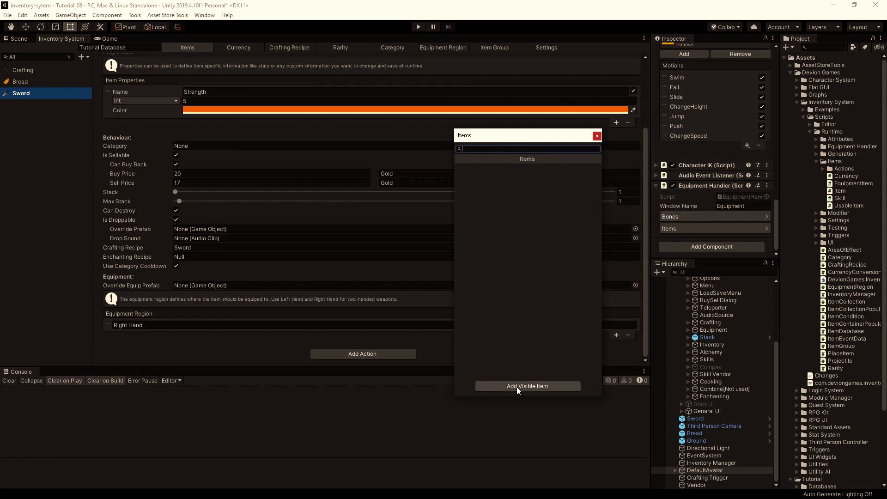
pyautogui.click(531, 386)
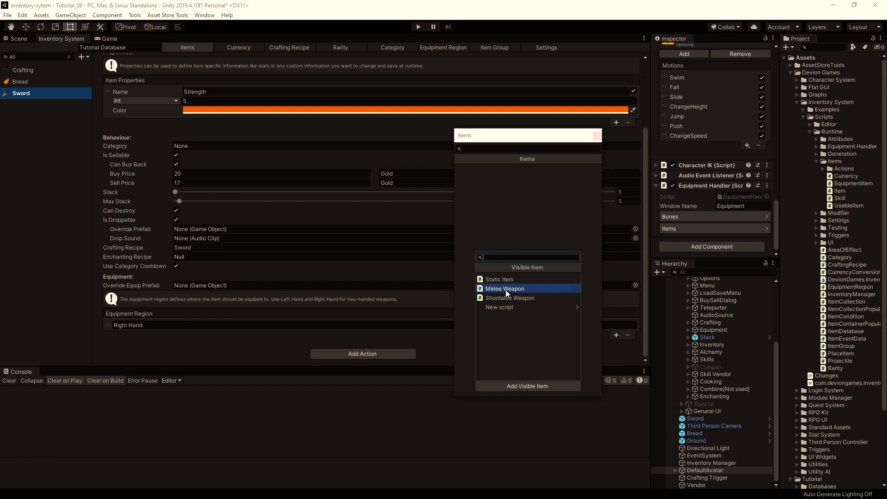
pyautogui.click(502, 289)
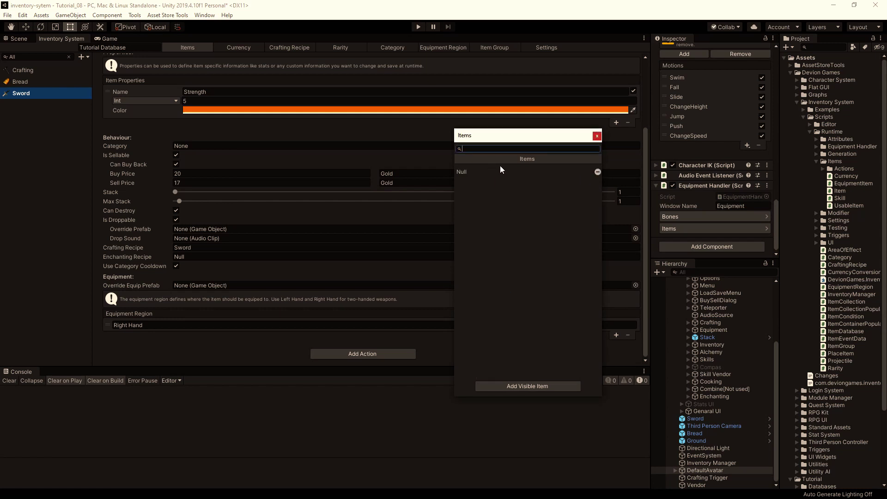
pyautogui.click(488, 176)
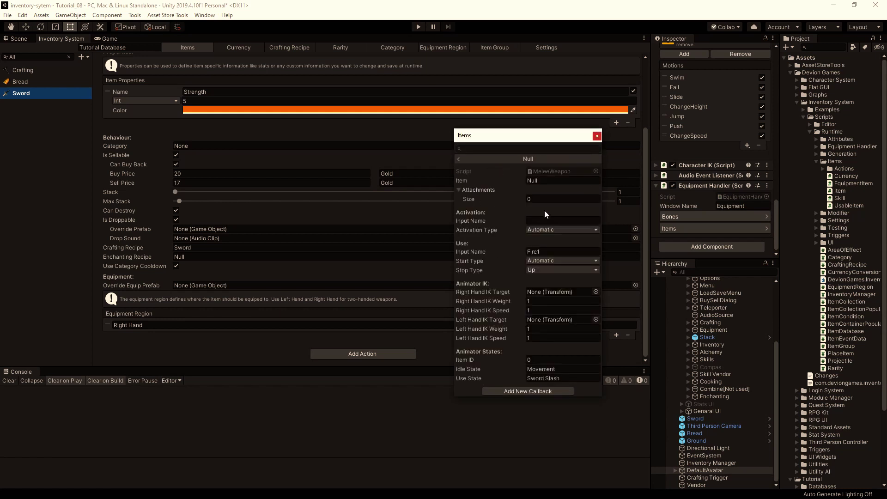
pyautogui.click(553, 179)
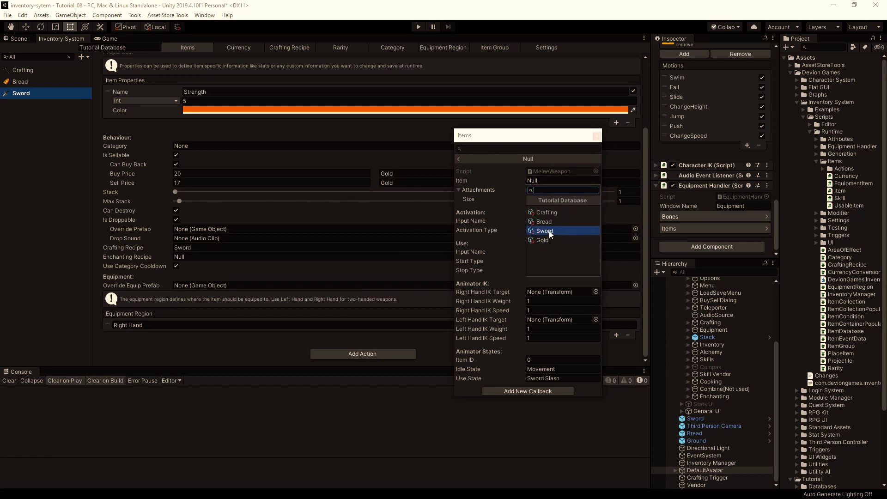
pyautogui.click(545, 231)
# Give the Sword weapon one attachment and set its region to Right Hand from the Tutorial Database
pyautogui.click(535, 199)
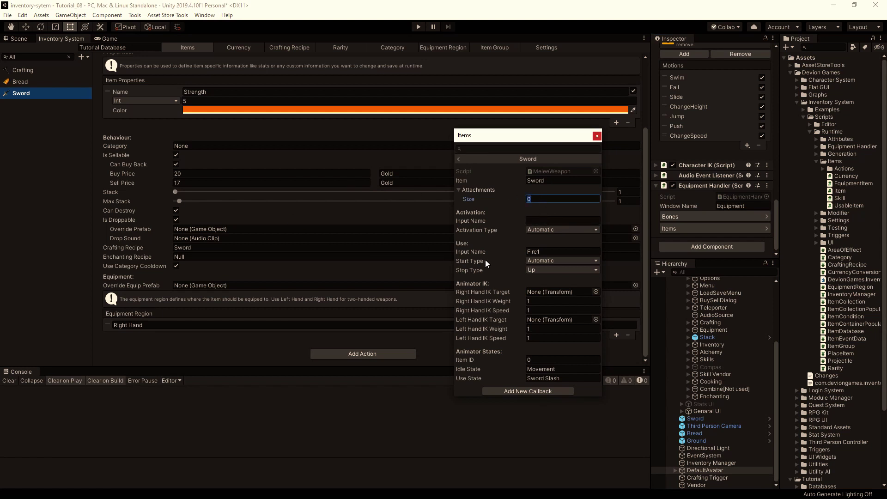
pyautogui.write('1')
pyautogui.press('Return')
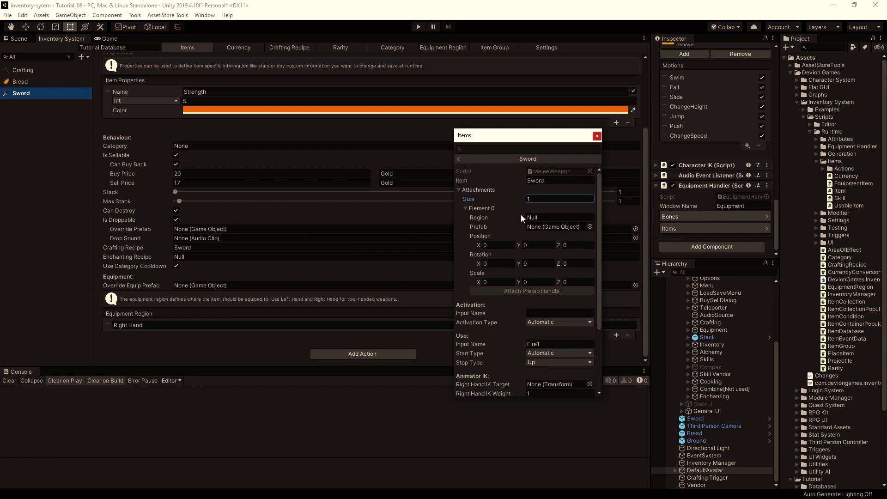
pyautogui.click(550, 218)
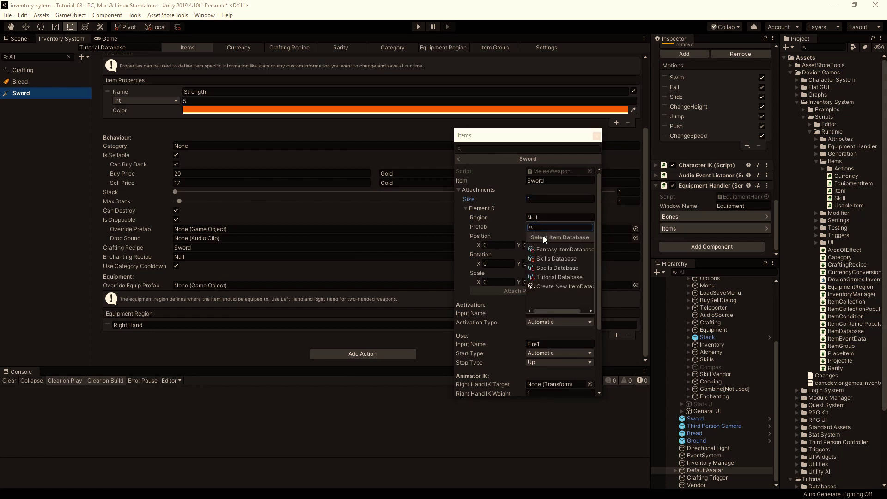
pyautogui.click(542, 278)
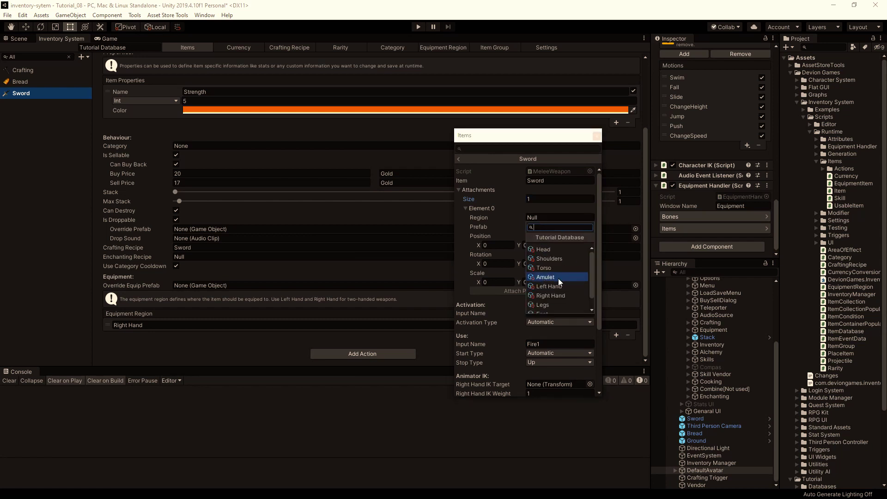
pyautogui.click(561, 296)
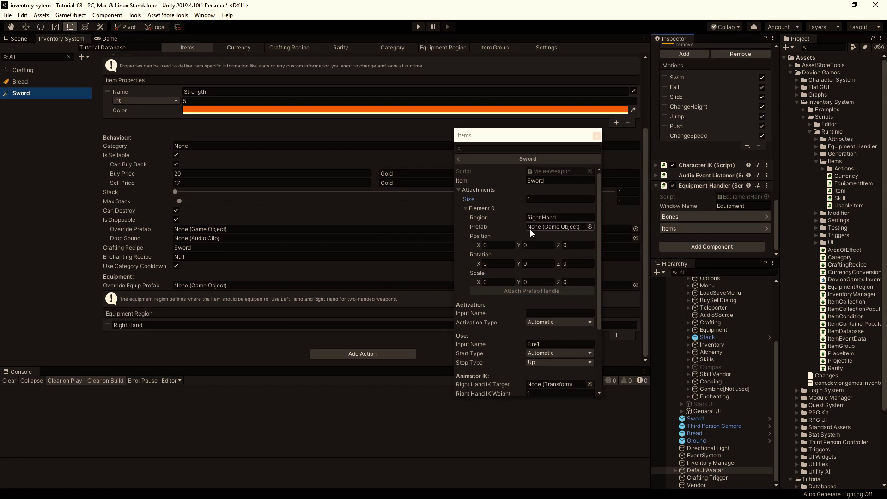
# Assign the Sword prefab from the Tutorial project's Prefabs folder to the attachment
pyautogui.scroll(-3, 838, 434)
pyautogui.scroll(-2, 839, 434)
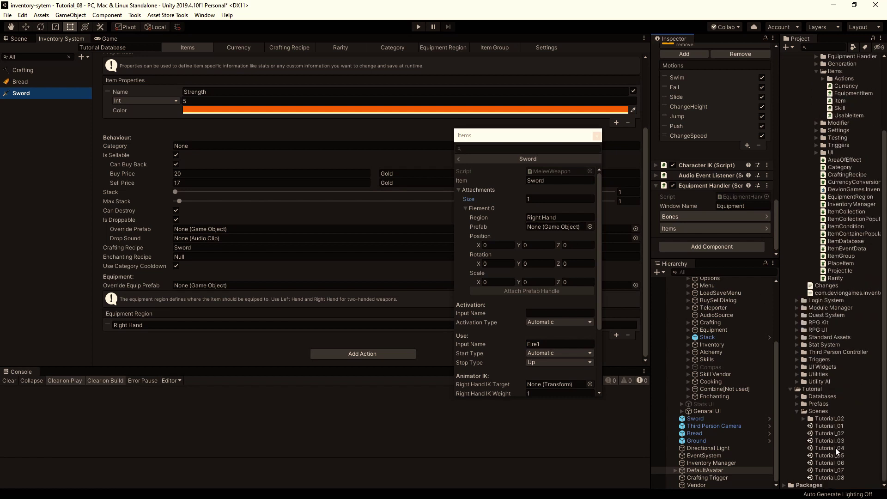
pyautogui.click(796, 403)
pyautogui.moveTo(823, 418); pyautogui.dragTo(542, 223)
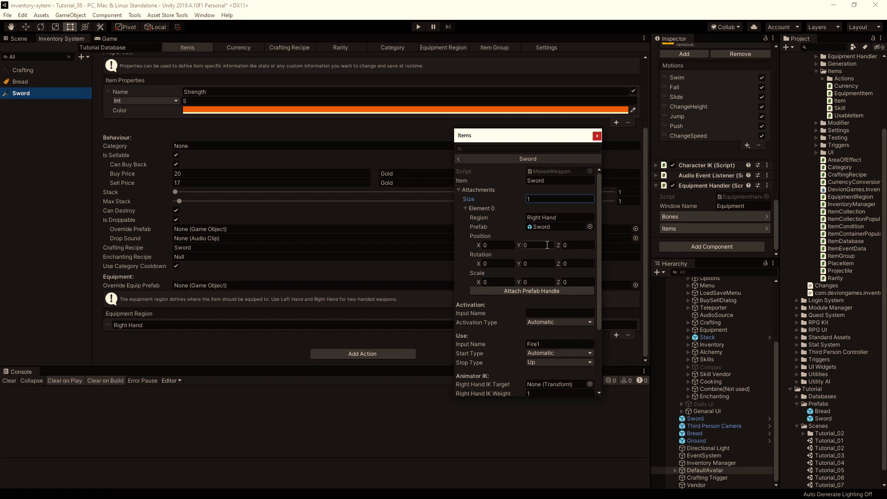
# Set the sword attachment's scale to 1 on X, Y and Z
pyautogui.click(494, 282)
pyautogui.write('1')
pyautogui.click(531, 282)
pyautogui.write('1')
pyautogui.click(578, 282)
pyautogui.write('1')
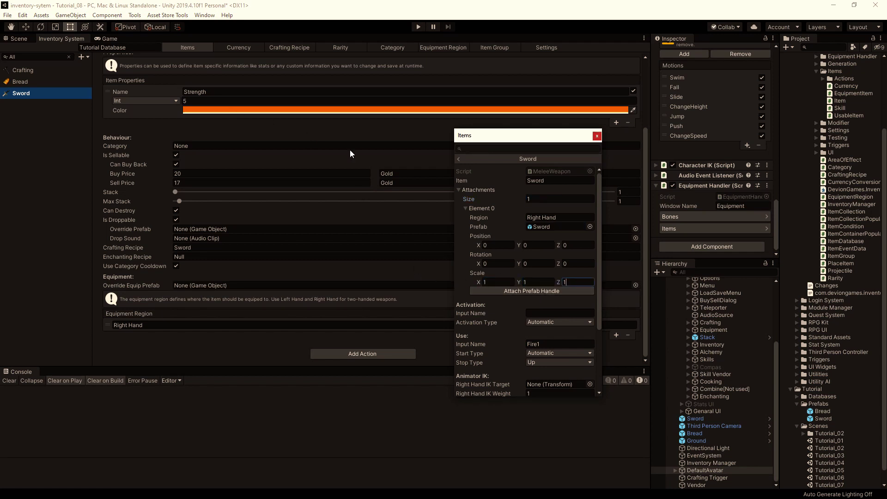
pyautogui.scroll(-3, 538, 277)
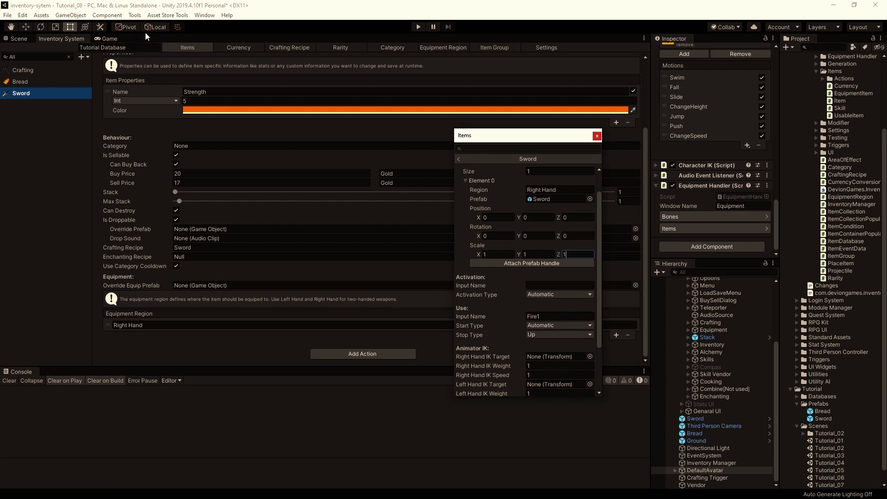
# Frame DefaultAvatar in the 3D scene view and attach the sword's prefab handle to its right hand
pyautogui.click(13, 42)
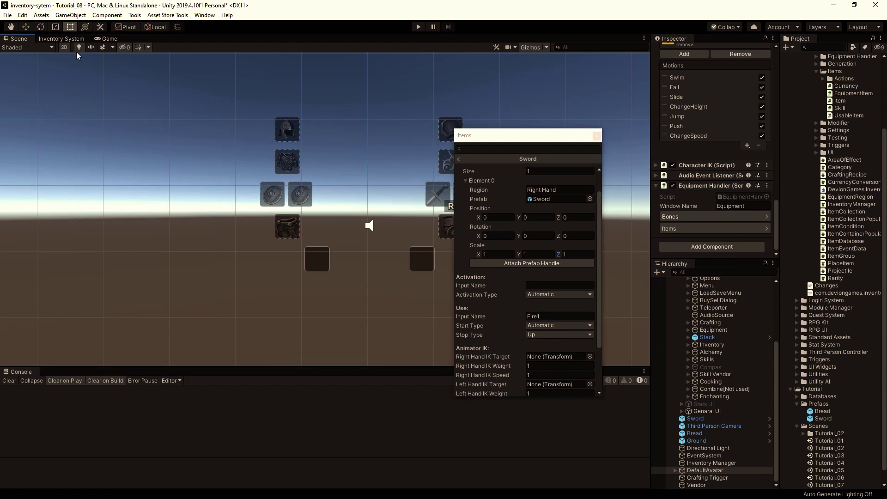
pyautogui.click(64, 47)
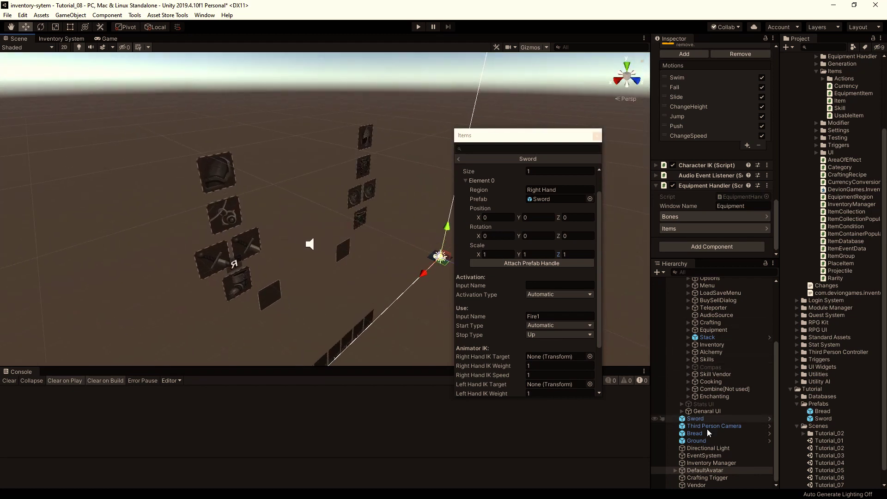
pyautogui.doubleClick(702, 470)
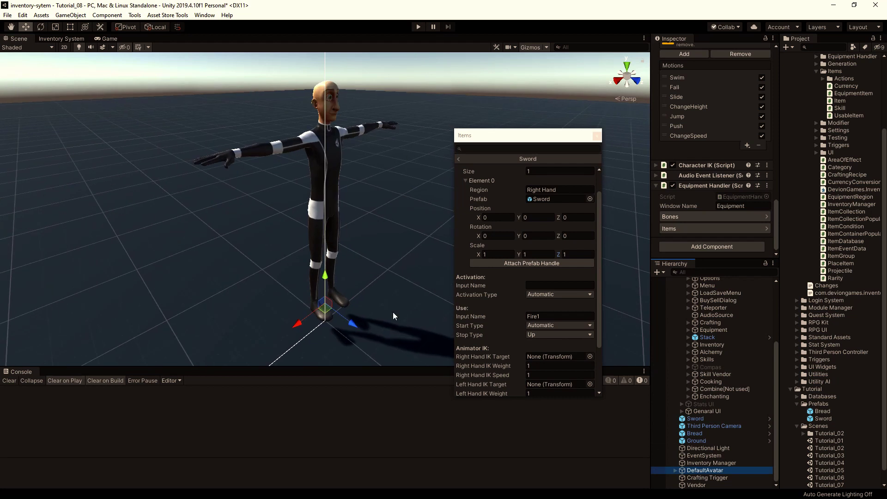
pyautogui.click(516, 265)
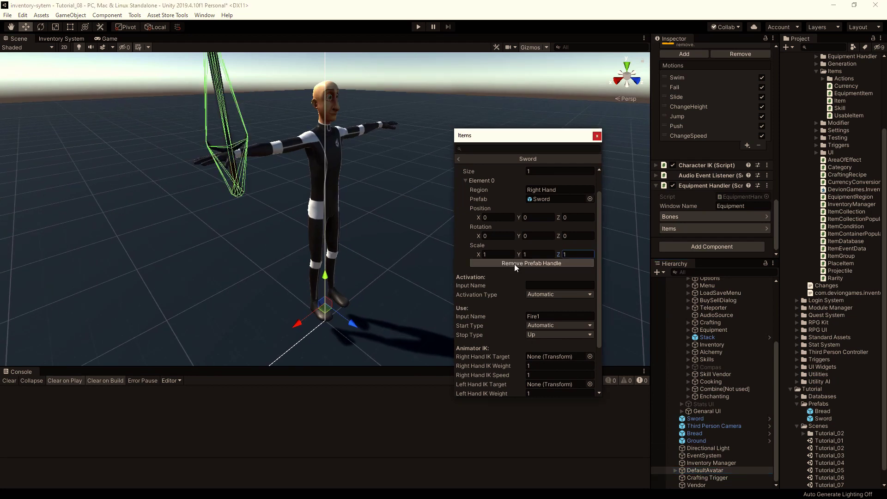
pyautogui.scroll(-2, 307, 167)
pyautogui.moveTo(307, 167); pyautogui.dragTo(501, 227, button='middle')
pyautogui.moveTo(536, 139); pyautogui.dragTo(171, 98)
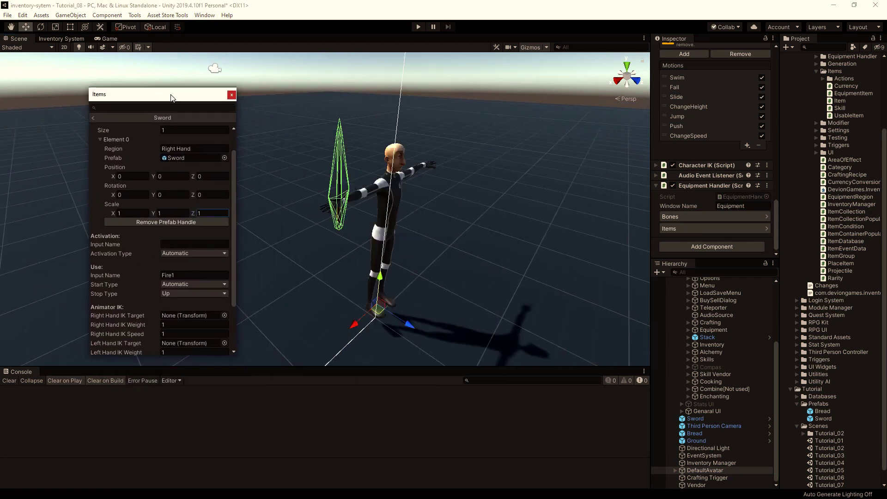
# Rotate the attached sword in the avatar's right hand to about 79.8, 73.9, 73.7 degrees
pyautogui.click(341, 193)
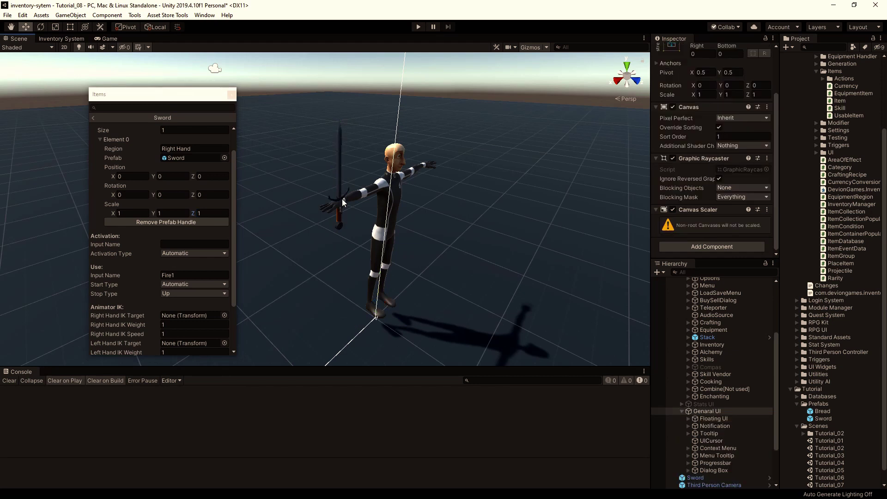
pyautogui.scroll(3, 358, 182)
pyautogui.keyDown('alt'); pyautogui.moveTo(362, 162); pyautogui.dragTo(428, 228); pyautogui.keyUp('alt')
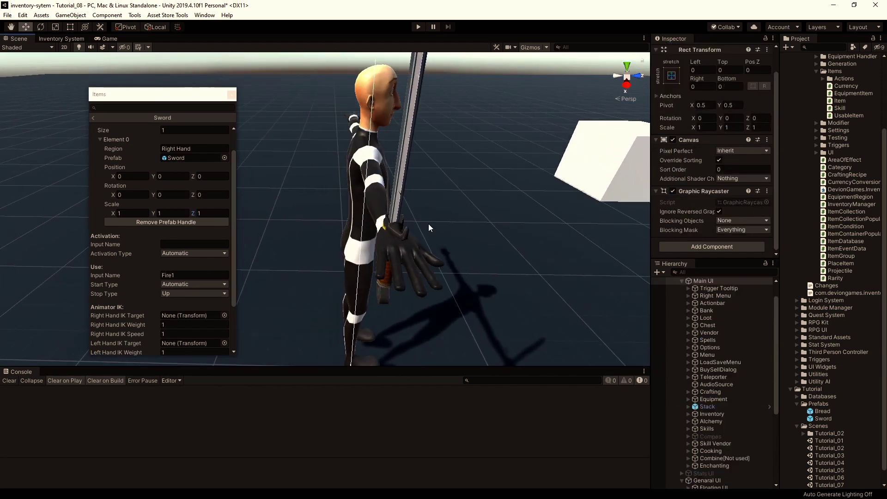
pyautogui.click(401, 202)
pyautogui.press('e')
pyautogui.moveTo(395, 193); pyautogui.dragTo(409, 240)
# Move the sword's grip into the avatar's right palm, at a position of about 0.081, -0.015, 0.085
pyautogui.press('w')
pyautogui.click(627, 66)
pyautogui.moveTo(526, 166); pyautogui.dragTo(554, 155)
pyautogui.click(627, 85)
pyautogui.moveTo(499, 168); pyautogui.dragTo(499, 174)
pyautogui.scroll(5, 524, 143)
pyautogui.keyDown('alt'); pyautogui.moveTo(573, 208); pyautogui.dragTo(491, 105); pyautogui.keyUp('alt')
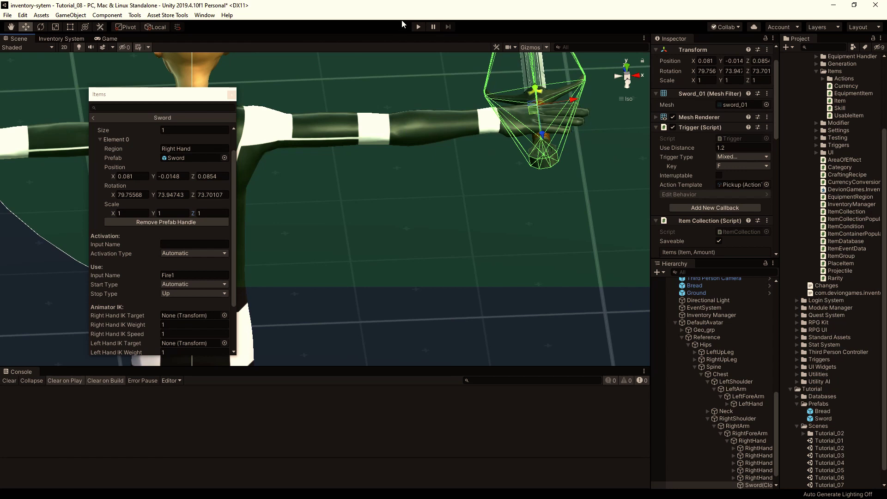
# Review the Sword weapon's use and animator settings and remove the prefab handle from the avatar's hand
pyautogui.scroll(-5, 209, 188)
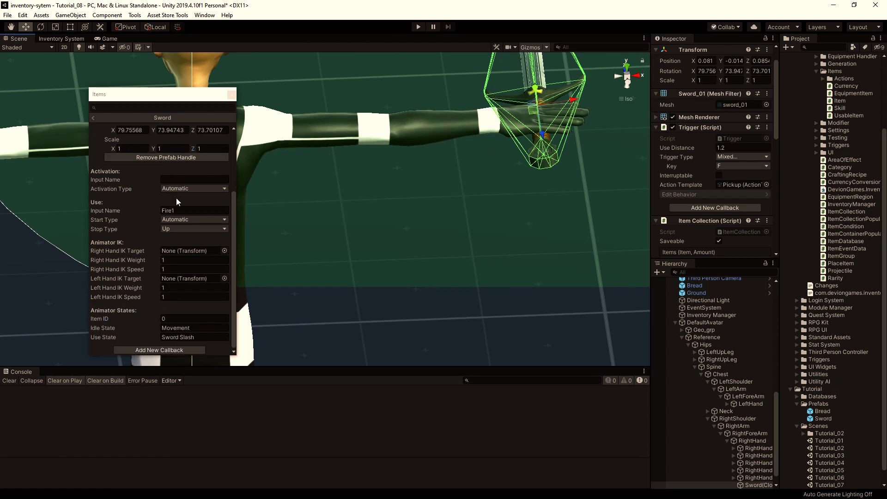
pyautogui.scroll(4, 159, 224)
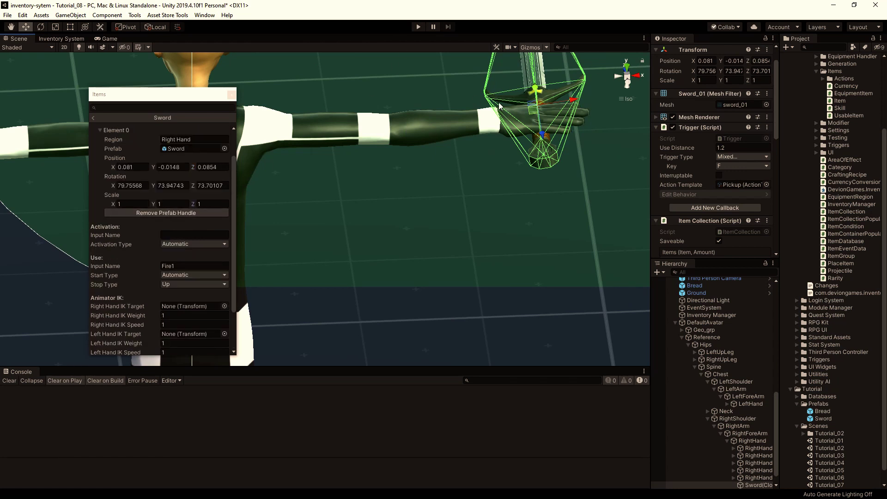
pyautogui.click(143, 213)
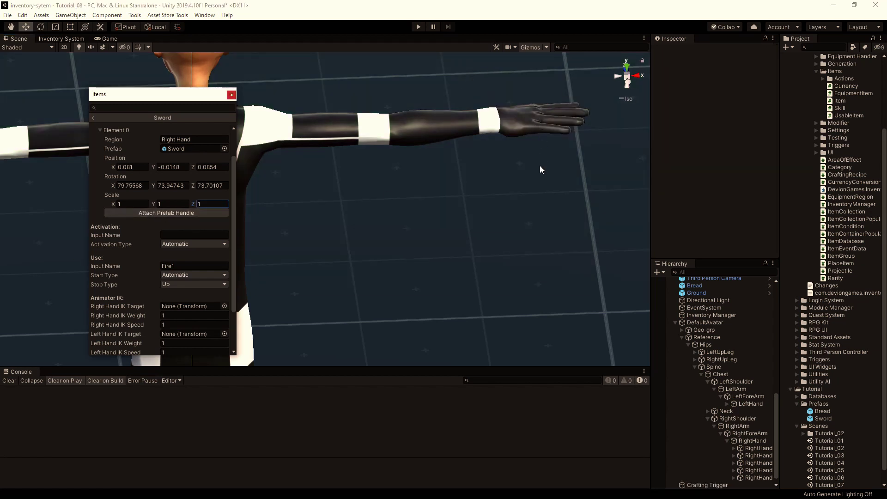
pyautogui.scroll(-3, 536, 162)
pyautogui.scroll(2, 176, 185)
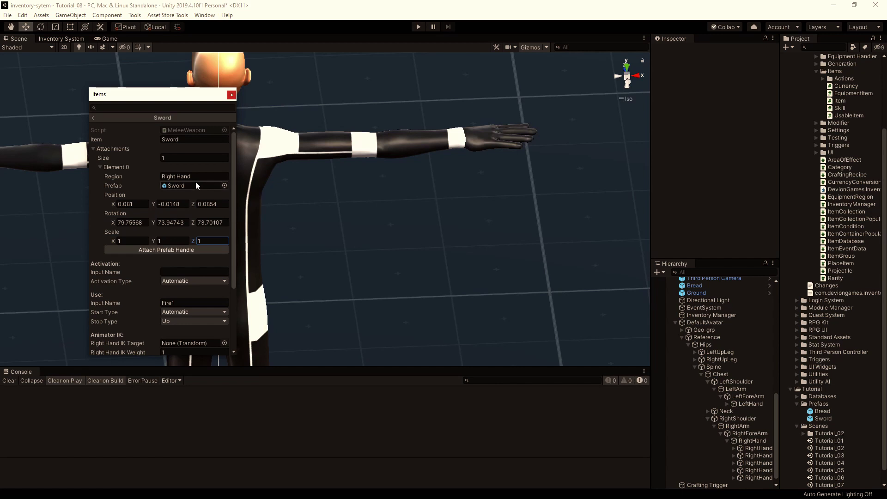
# Close the Equipment Handler's items window and save the scene
pyautogui.click(231, 95)
pyautogui.click(7, 15)
pyautogui.click(21, 51)
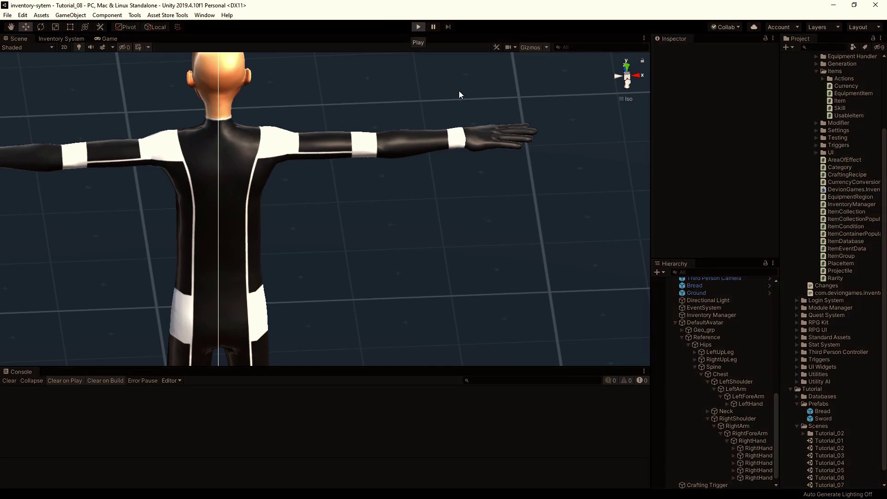
# Run the game, equip the Sword from the inventory and walk the character around with it
pyautogui.hotkey('ctrl', 'p')
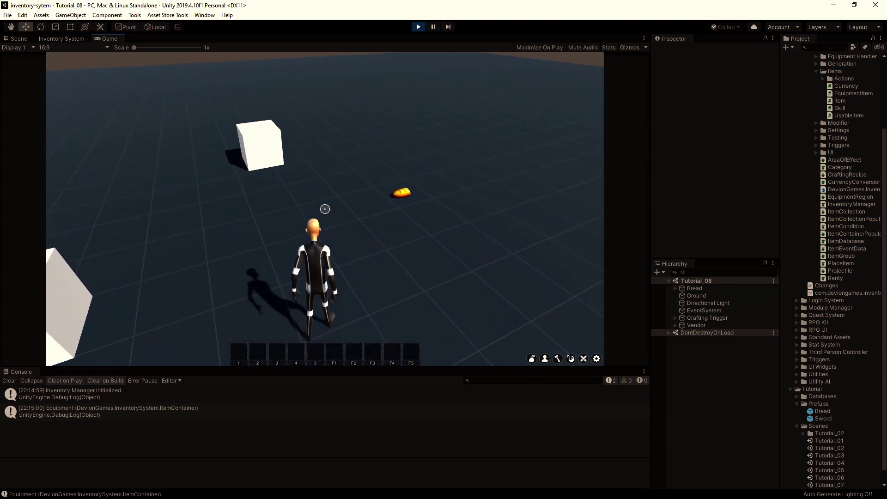
pyautogui.press('i')
pyautogui.rightClick(467, 281)
pyautogui.press('w')
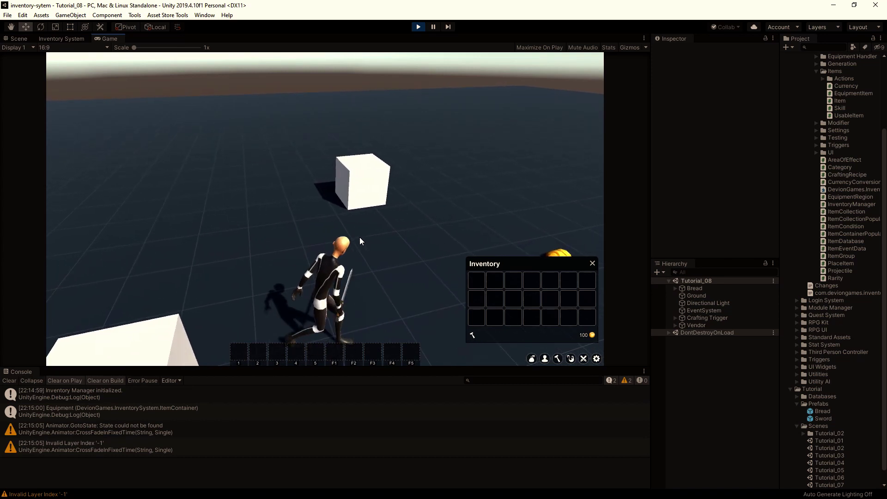
pyautogui.press('d')
pyautogui.press('w')
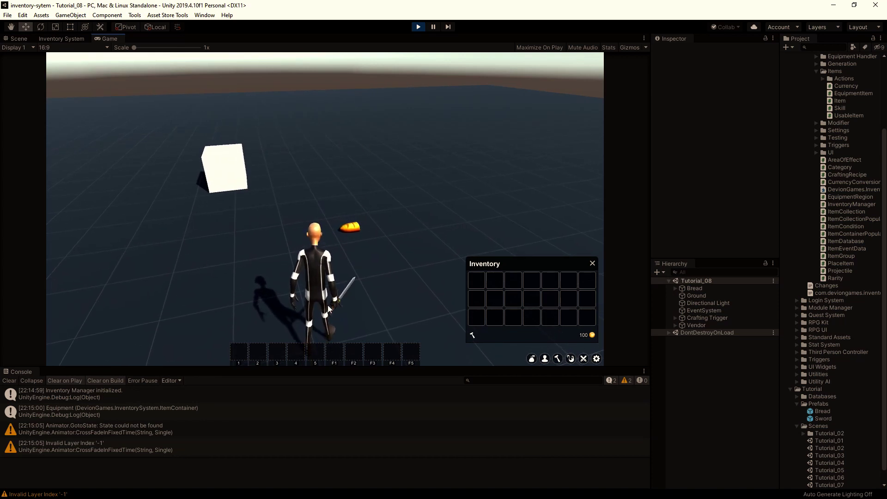
# Pause the game and examine up close in the scene view how DefaultAvatar's right hand holds the sword
pyautogui.click(18, 39)
pyautogui.click(433, 27)
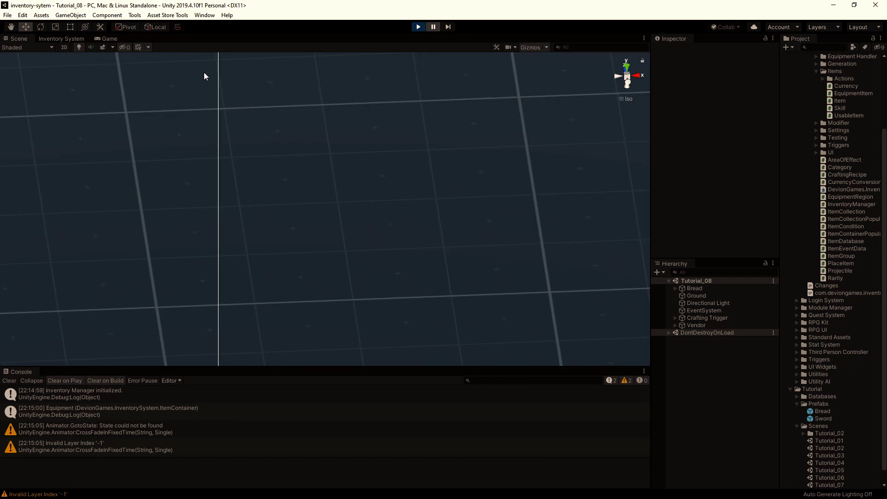
pyautogui.click(671, 332)
pyautogui.click(669, 332)
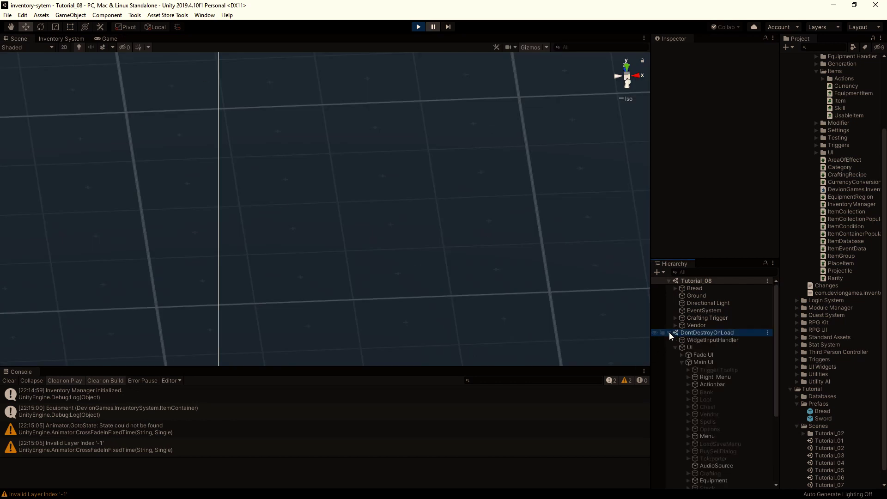
pyautogui.click(674, 347)
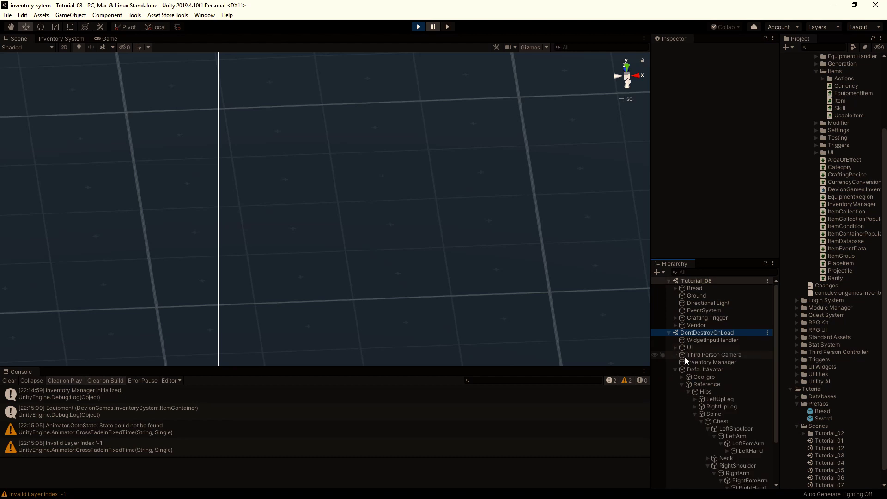
pyautogui.doubleClick(696, 370)
pyautogui.keyDown('alt'); pyautogui.moveTo(549, 281); pyautogui.dragTo(381, 244); pyautogui.keyUp('alt')
pyautogui.scroll(2, 381, 244)
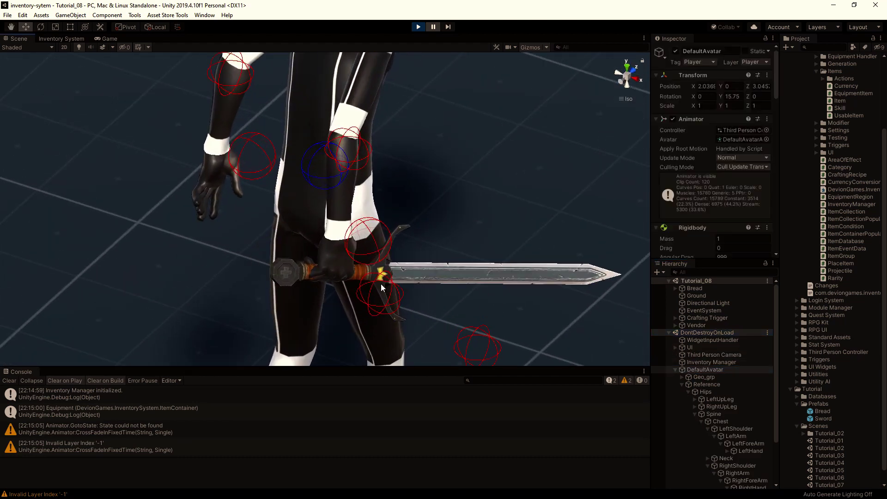
# Adjust the equipped Sword's position in the right hand to about 0.0636, -0.0253, 0.0794, and copy its Transform component before stopping the game
pyautogui.click(392, 273)
pyautogui.moveTo(409, 279)
pyautogui.keyDown('alt'); pyautogui.mouseDown()
pyautogui.moveTo(456, 291)
pyautogui.moveTo(489, 264)
pyautogui.moveTo(154, 123)
pyautogui.moveTo(220, 193)
pyautogui.moveTo(324, 233)
pyautogui.moveTo(314, 226)
pyautogui.moveTo(539, 361)
pyautogui.moveTo(624, 392)
pyautogui.moveTo(525, 312)
pyautogui.moveTo(595, 231)
pyautogui.mouseUp(); pyautogui.keyUp('alt')
pyautogui.rightClick(683, 75)
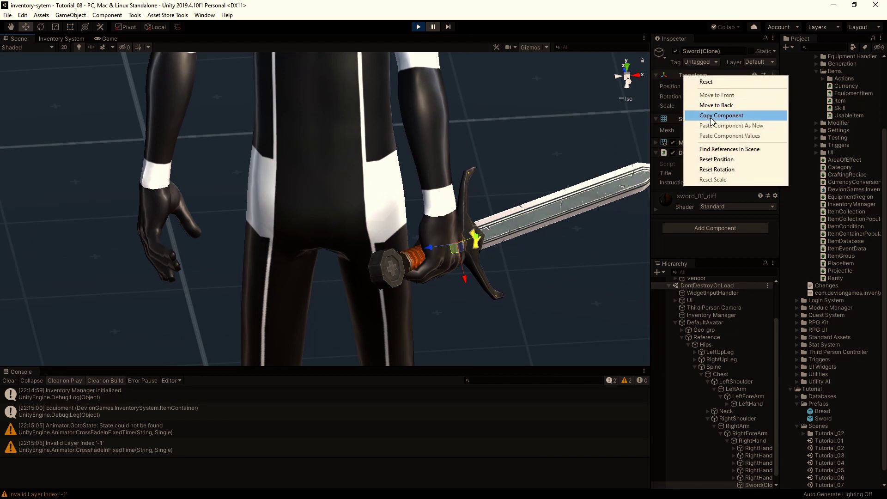
pyautogui.click(711, 116)
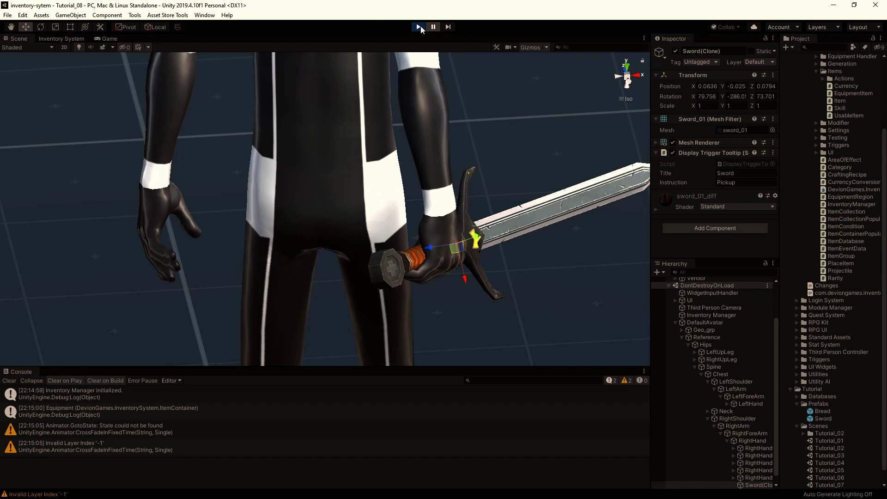
pyautogui.click(419, 27)
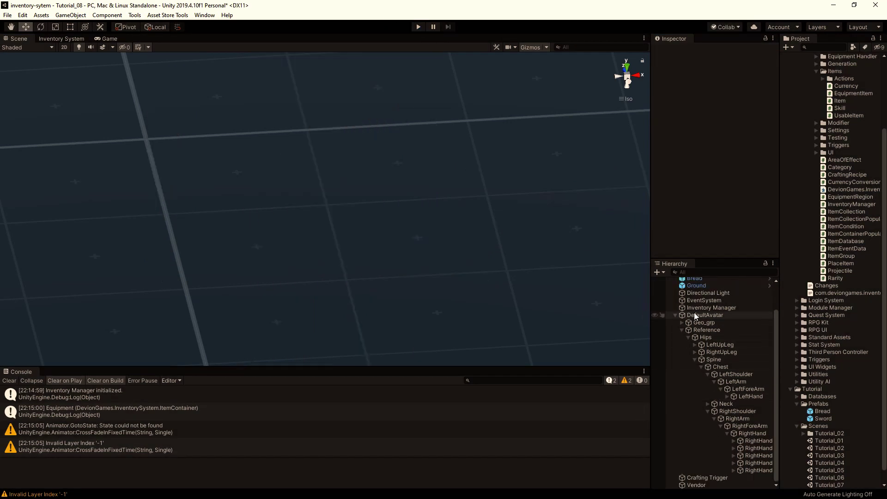
# Open the Sword entry in DefaultAvatar's Equipment Handler items and attach its prefab handle to the right hand
pyautogui.click(693, 315)
pyautogui.scroll(-10, 711, 160)
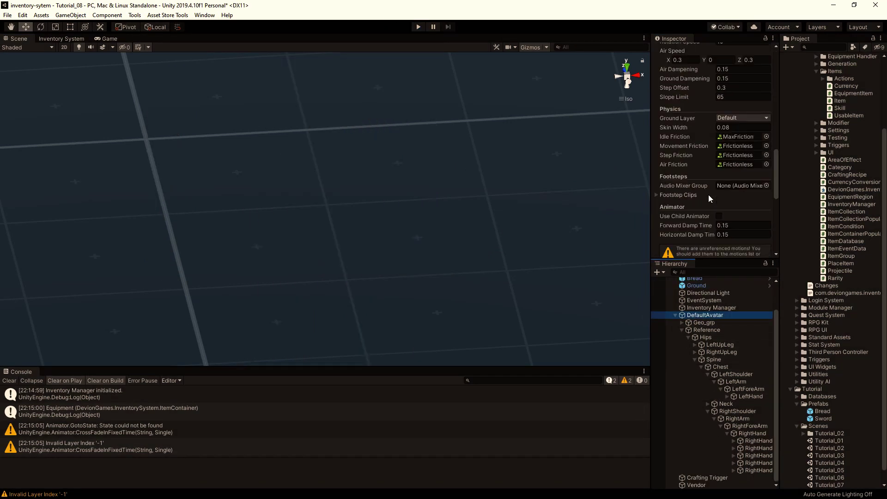
pyautogui.click(670, 229)
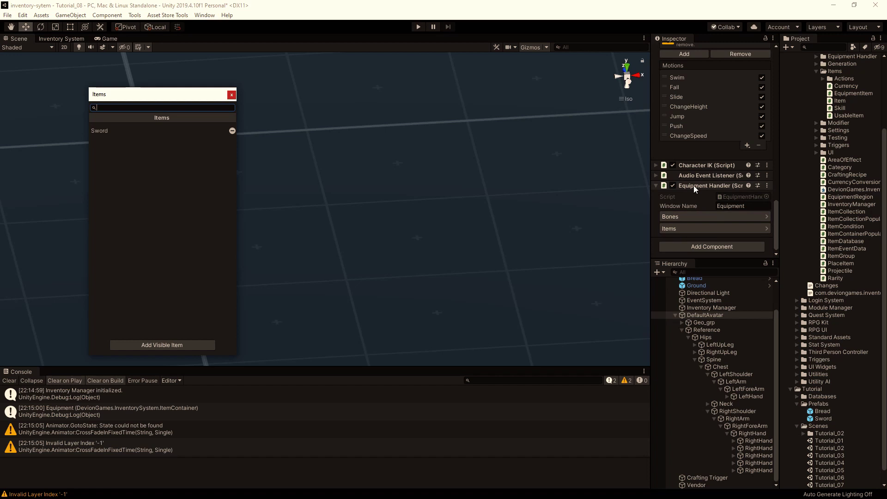
pyautogui.click(99, 130)
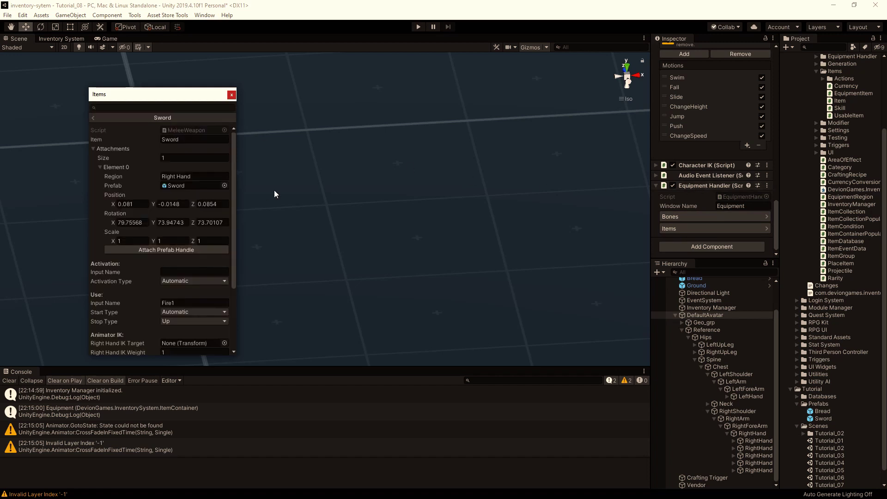
pyautogui.click(159, 250)
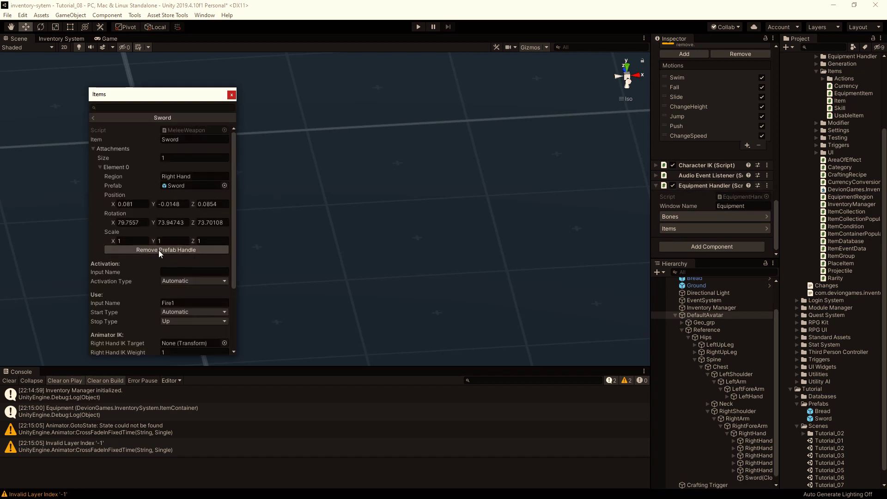
# Paste the copied Transform values onto the Sword handle under RightHand and remove the prefab handle
pyautogui.click(753, 478)
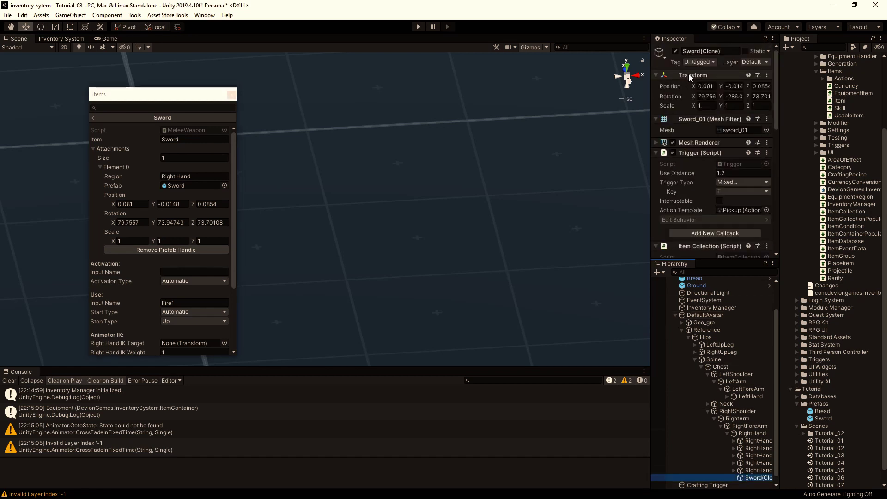
pyautogui.rightClick(689, 75)
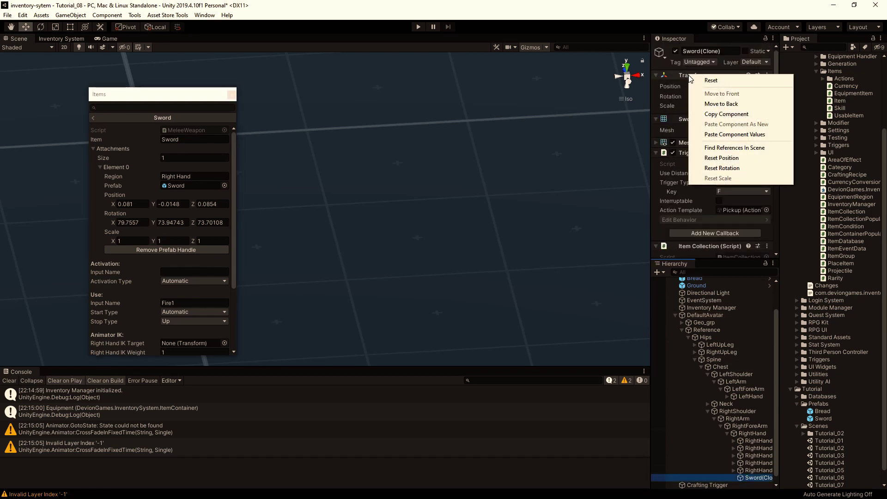
pyautogui.click(733, 134)
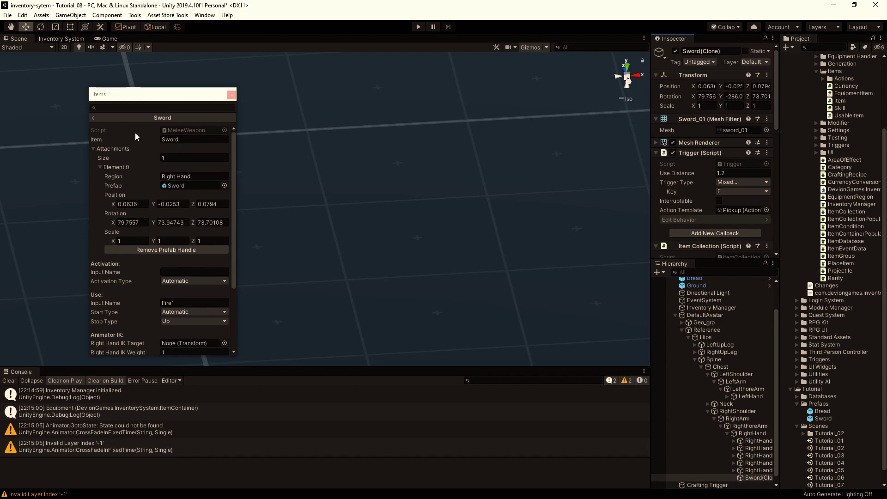
pyautogui.click(161, 251)
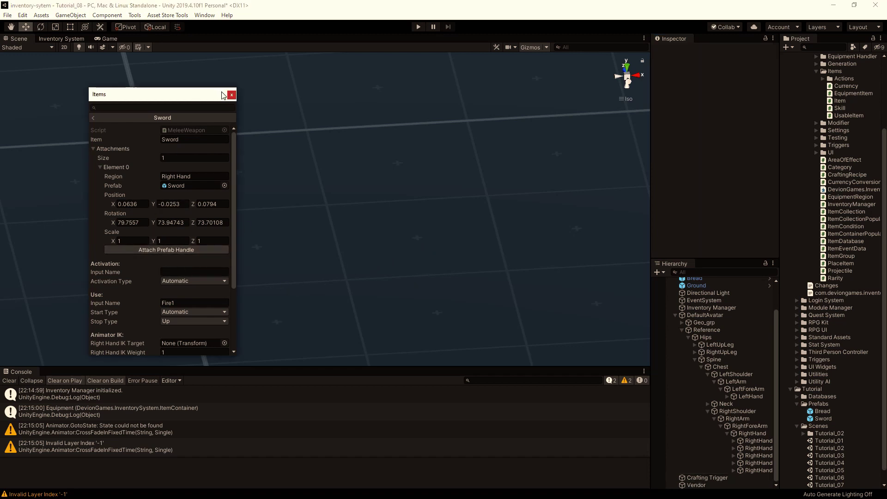